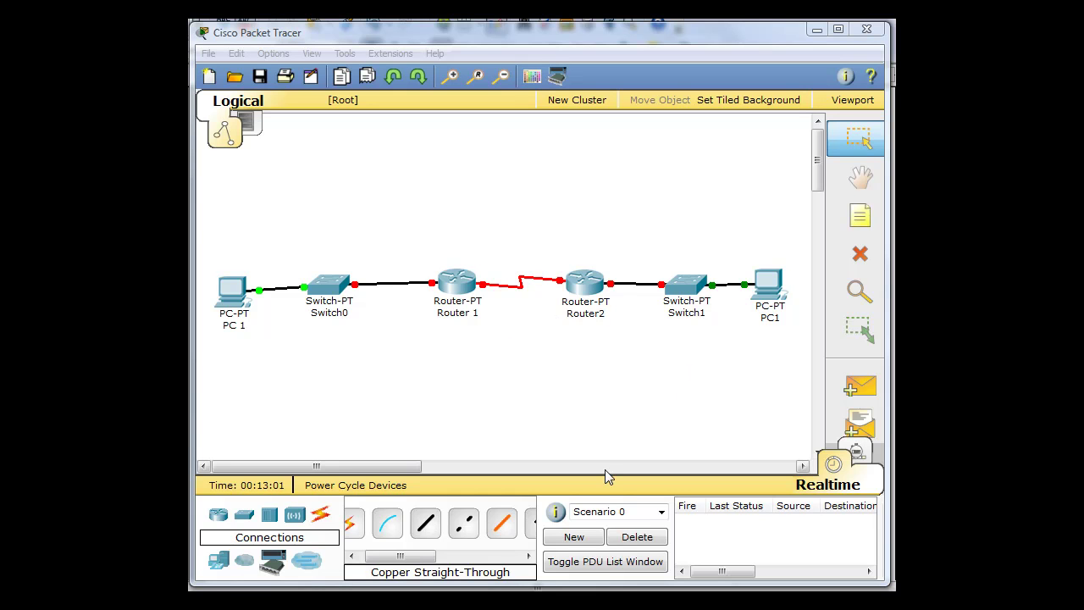
# Open PC 1's IP Configuration from its Desktop applications
pyautogui.click(231, 292)
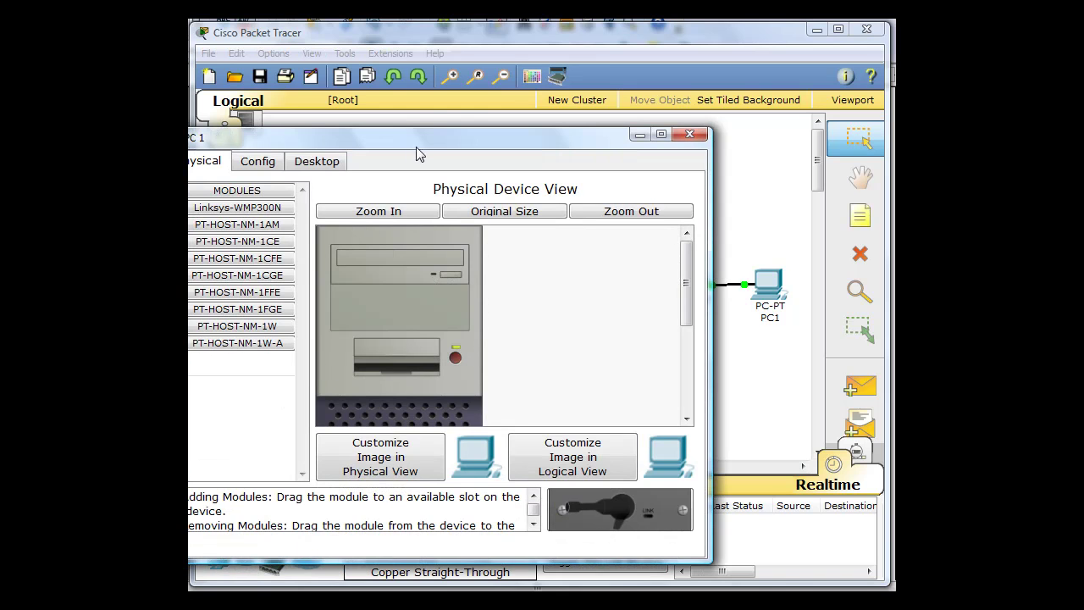
pyautogui.moveTo(428, 147); pyautogui.dragTo(518, 109)
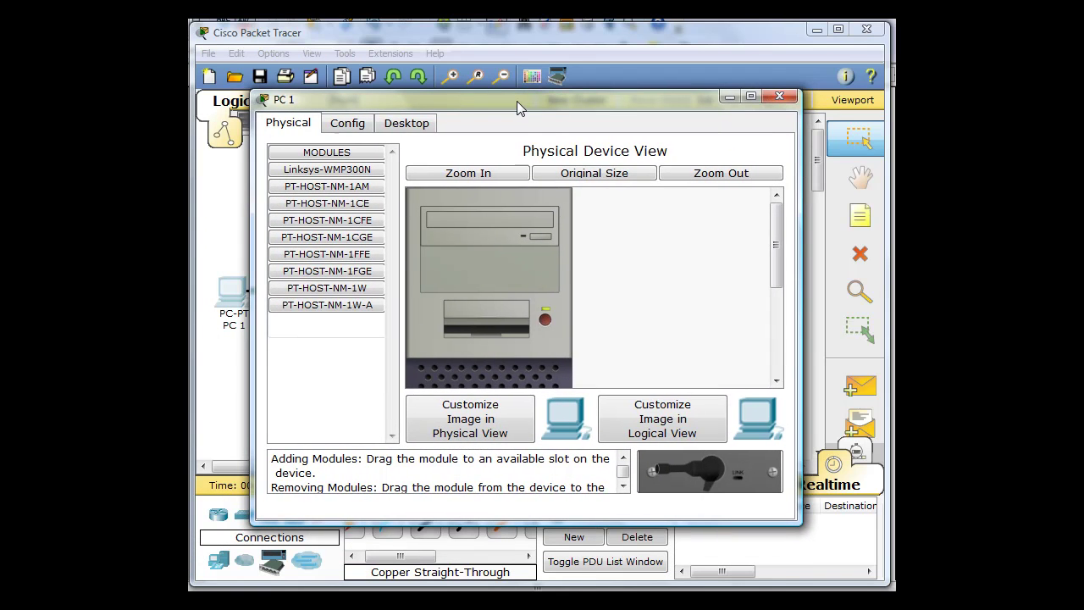
pyautogui.click(405, 124)
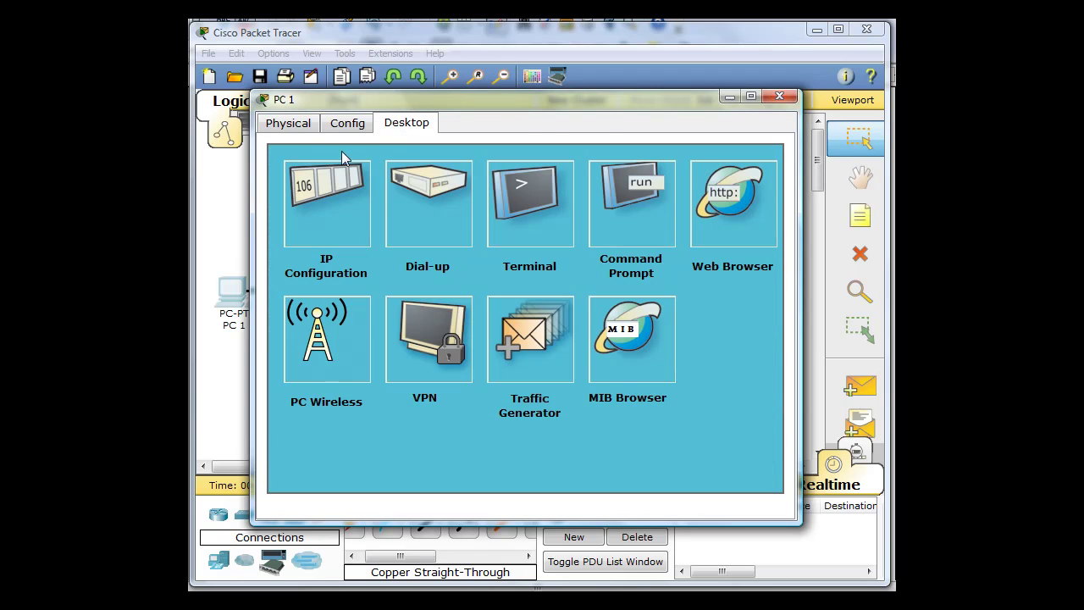
pyautogui.click(327, 201)
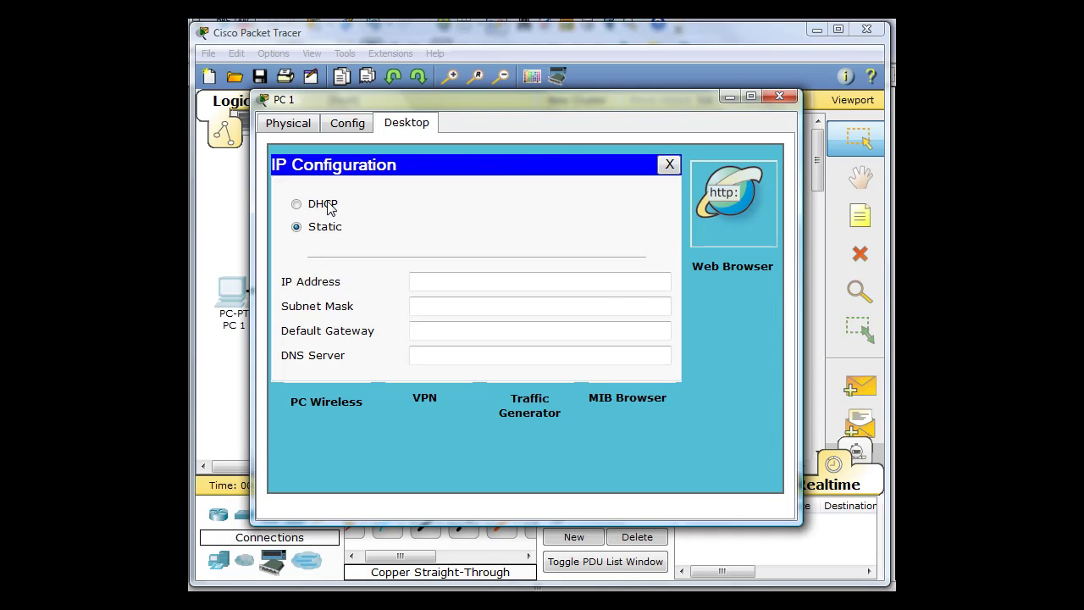
# Enter IP 192.168.1.34, mask 255.255.255.224 and gateway 192.168.1.33 for PC 1
pyautogui.click(425, 281)
pyautogui.write('192.168.1.34')
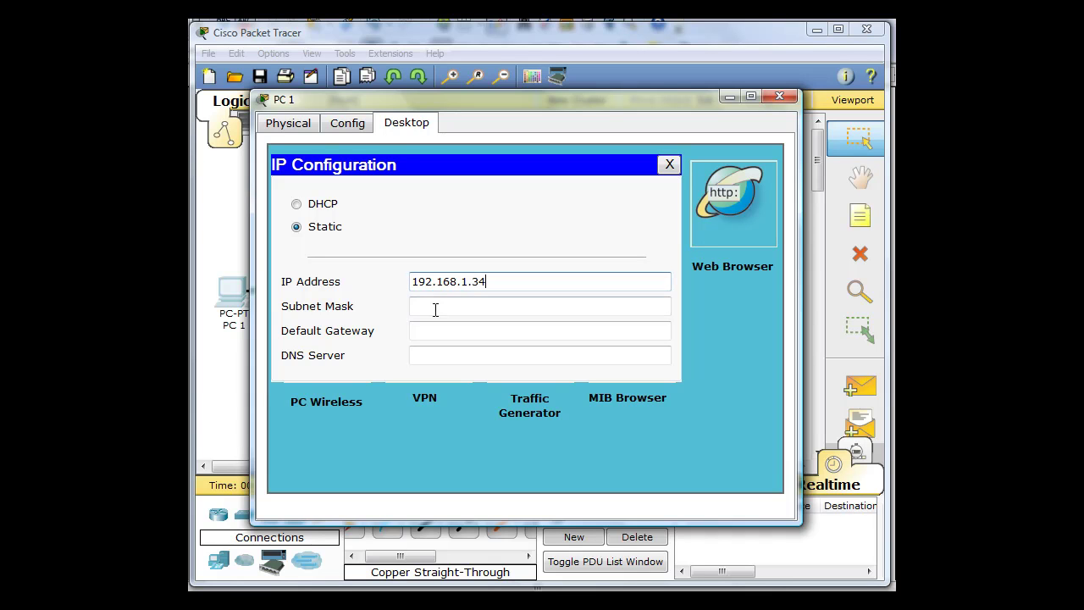
pyautogui.click(436, 309)
pyautogui.doubleClick(489, 307)
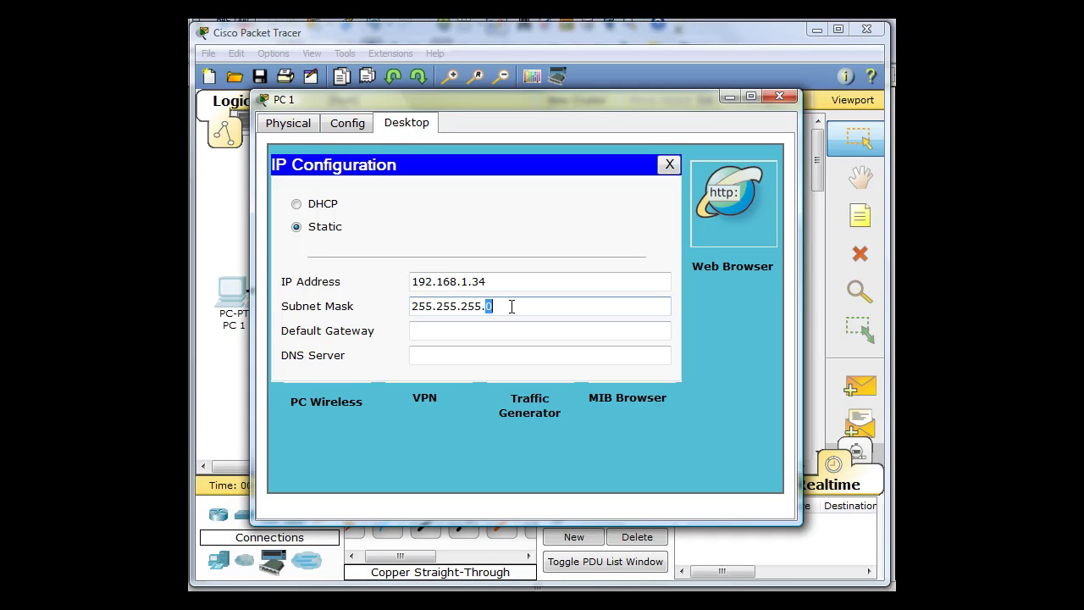
pyautogui.write('224')
pyautogui.click(501, 330)
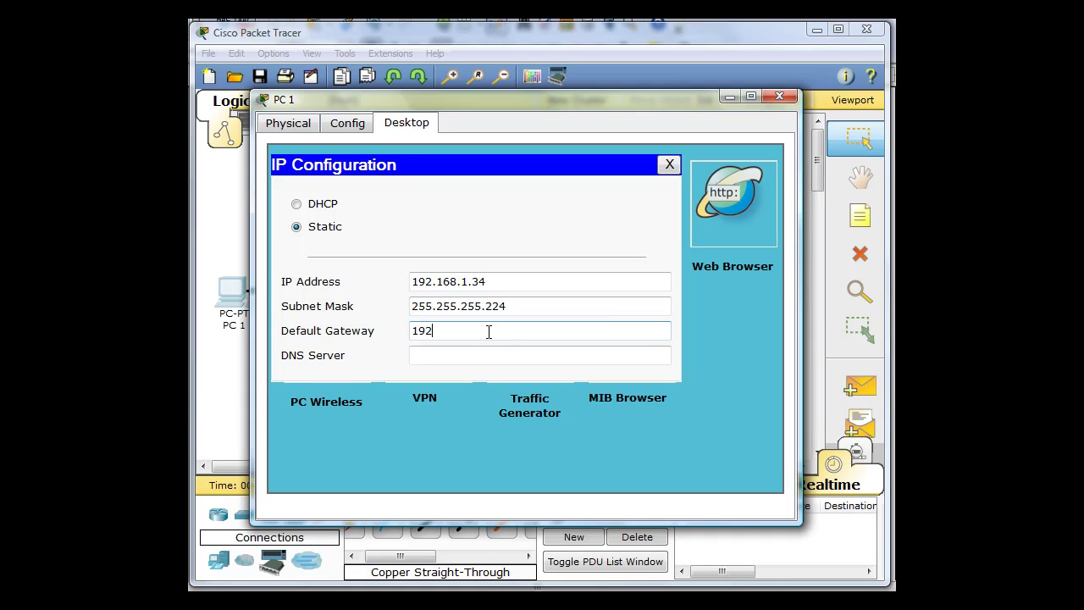
pyautogui.write('192.168.1.33')
pyautogui.click(519, 359)
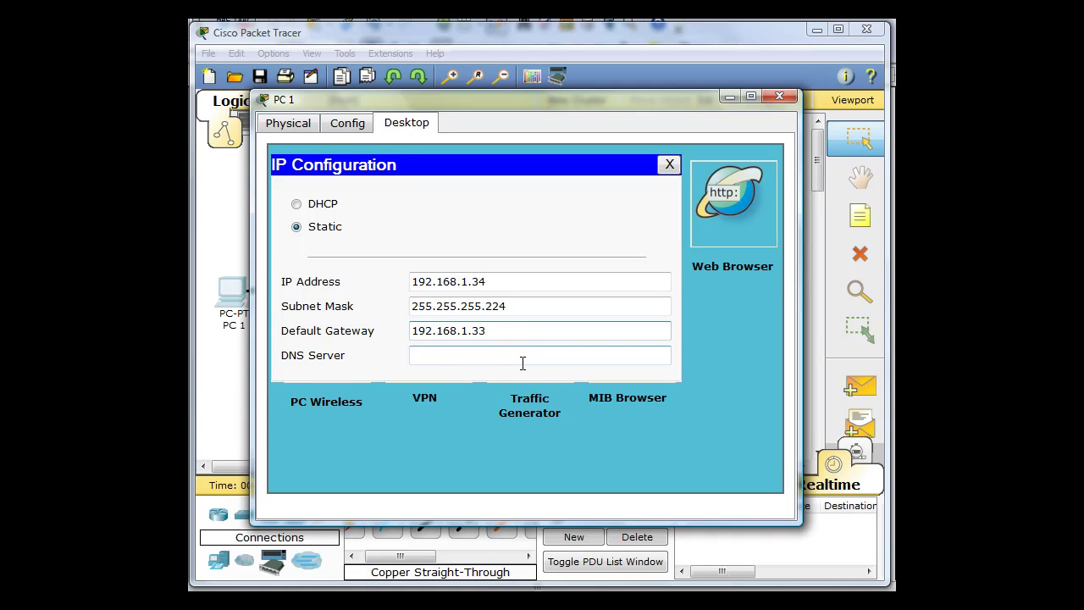
# Confirm PC 1's gateway reads 192.168.1.33 in its global settings, then close PC 1's window
pyautogui.click(670, 166)
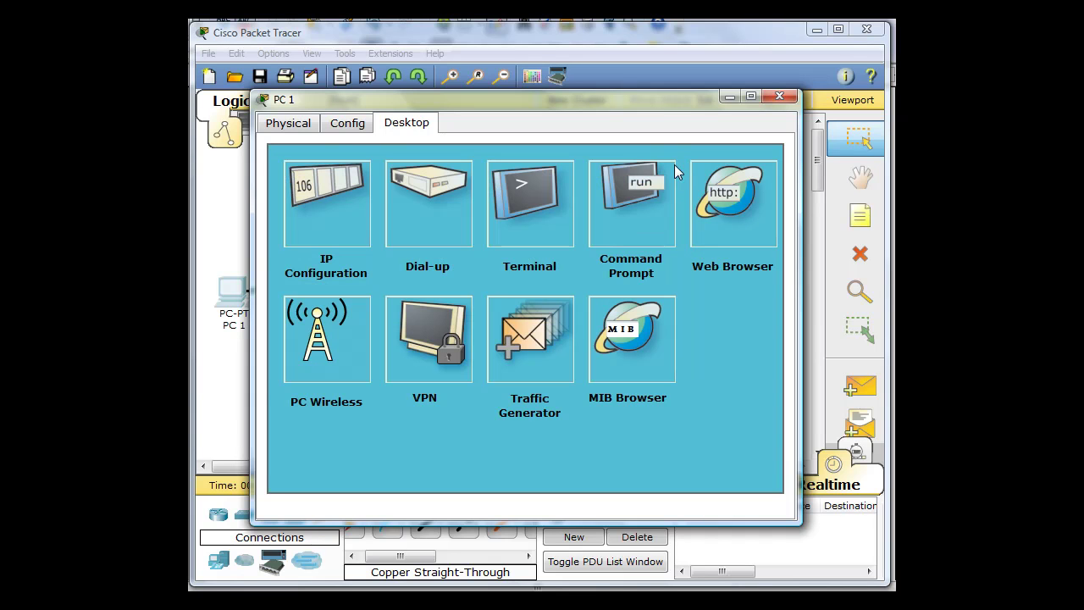
pyautogui.click(313, 221)
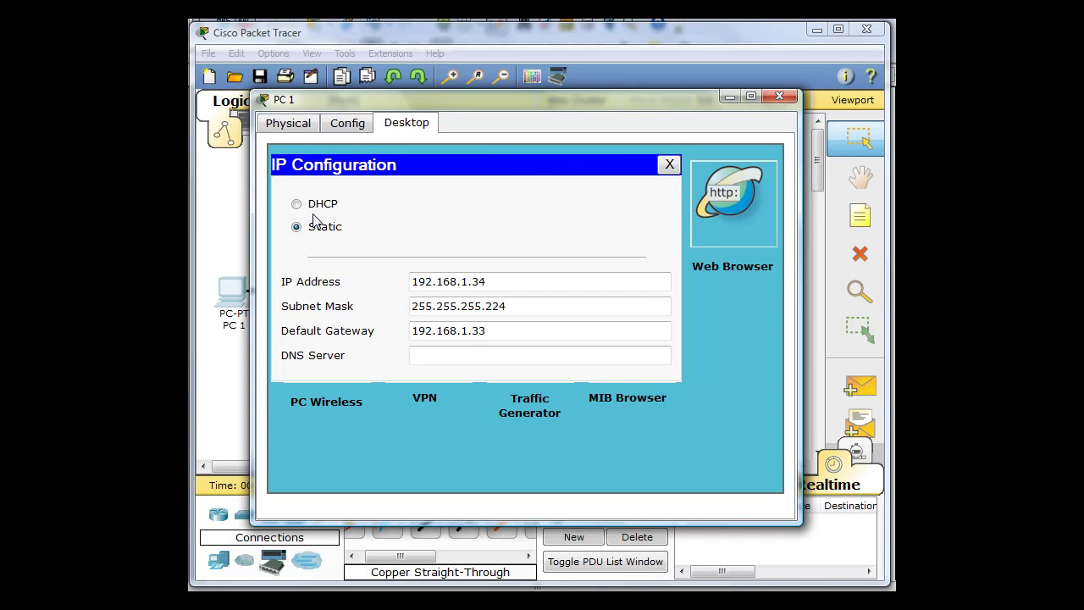
pyautogui.click(670, 165)
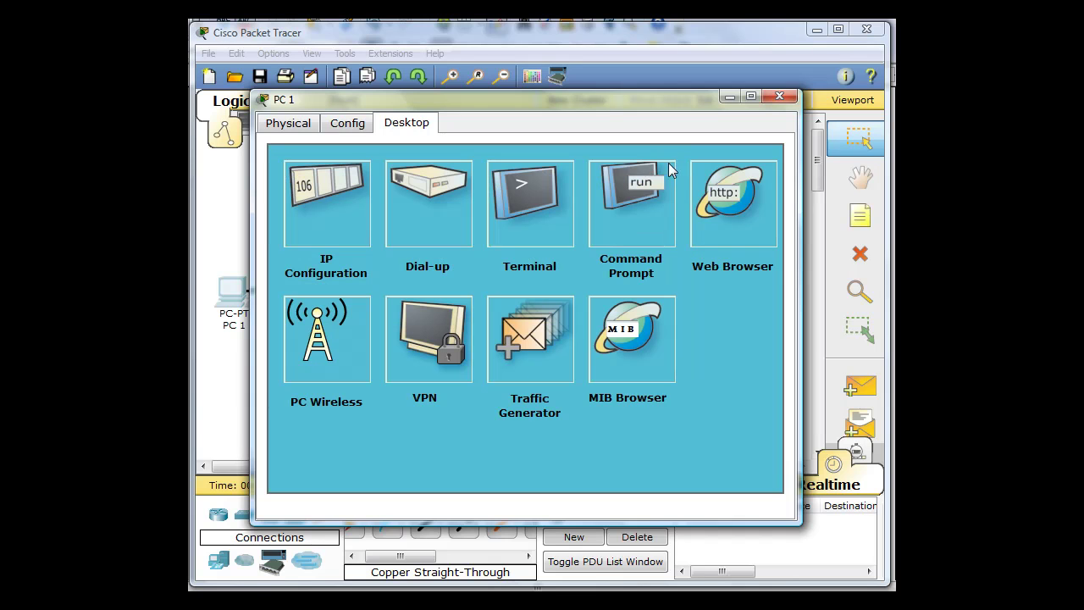
pyautogui.click(343, 127)
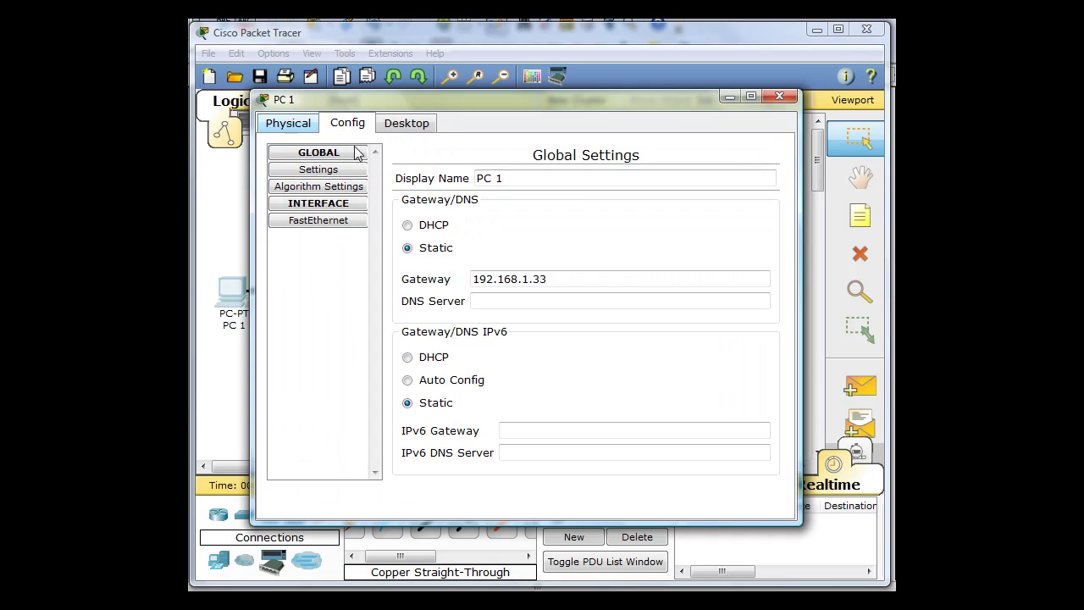
pyautogui.click(783, 96)
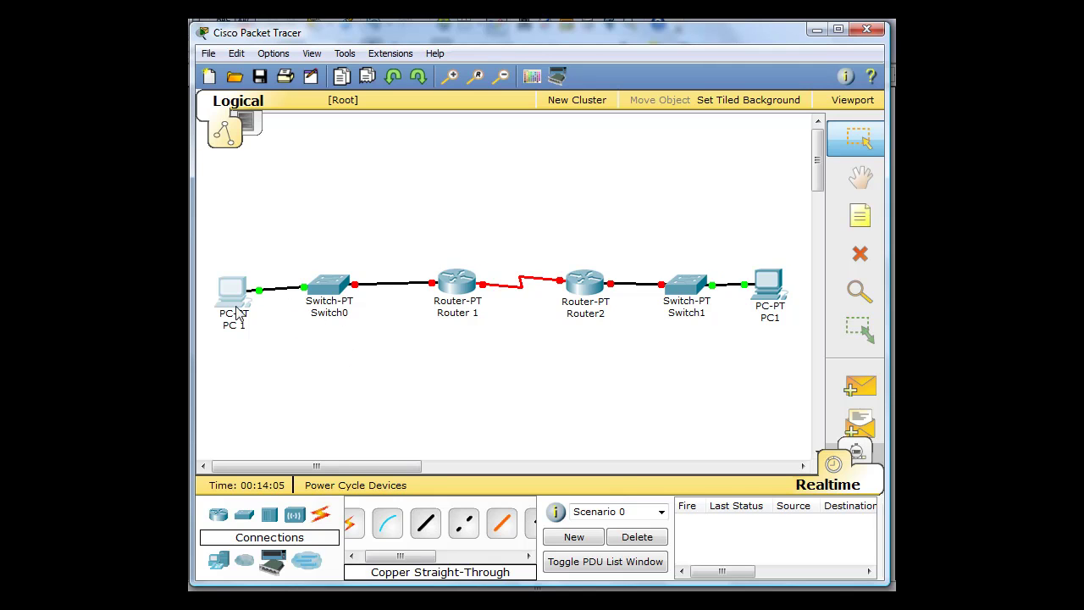
# Open Router 1's window and show its Config page with Global Settings
pyautogui.moveTo(237, 309)
pyautogui.moveTo(460, 292)
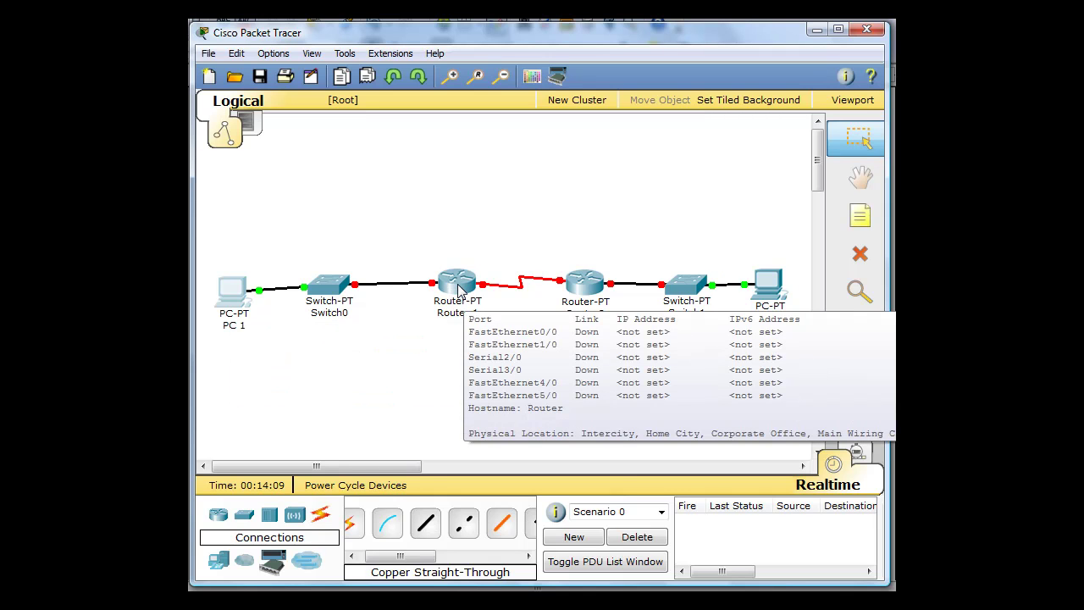
pyautogui.click(457, 284)
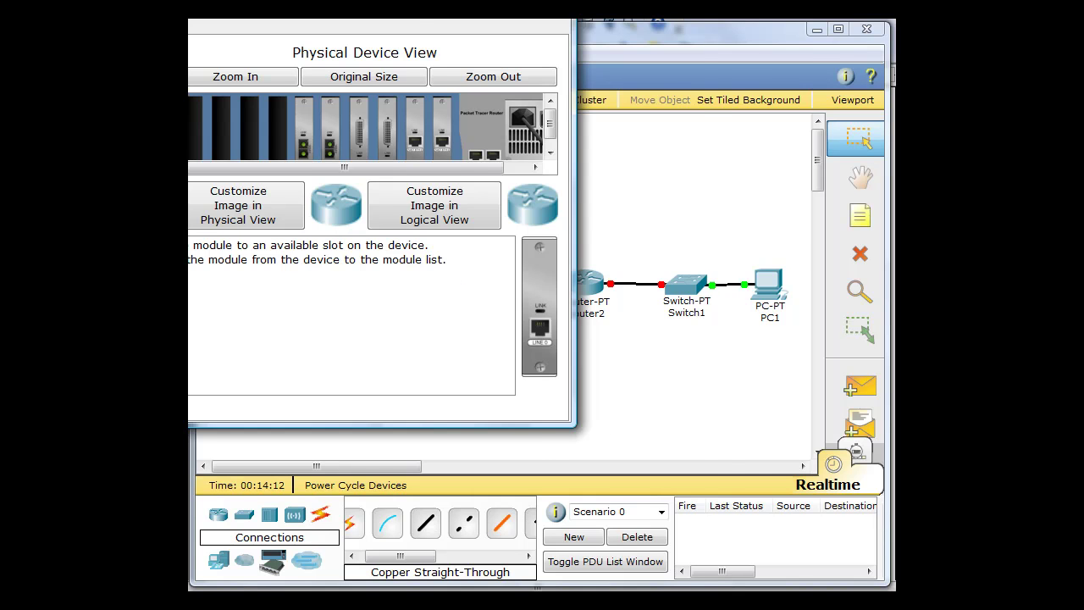
pyautogui.moveTo(344, 12); pyautogui.dragTo(547, 80)
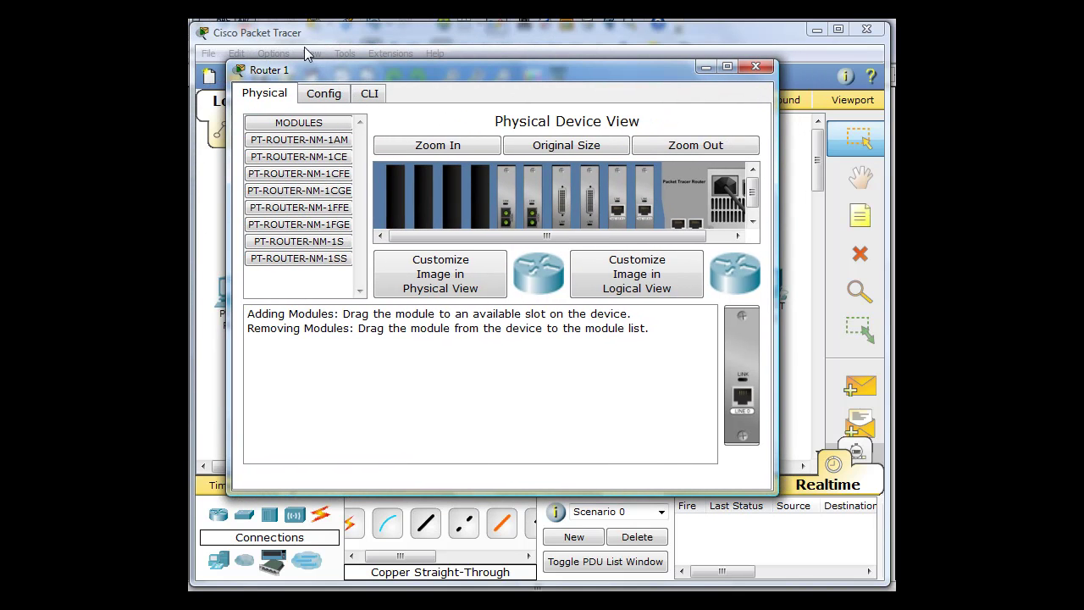
pyautogui.click(320, 95)
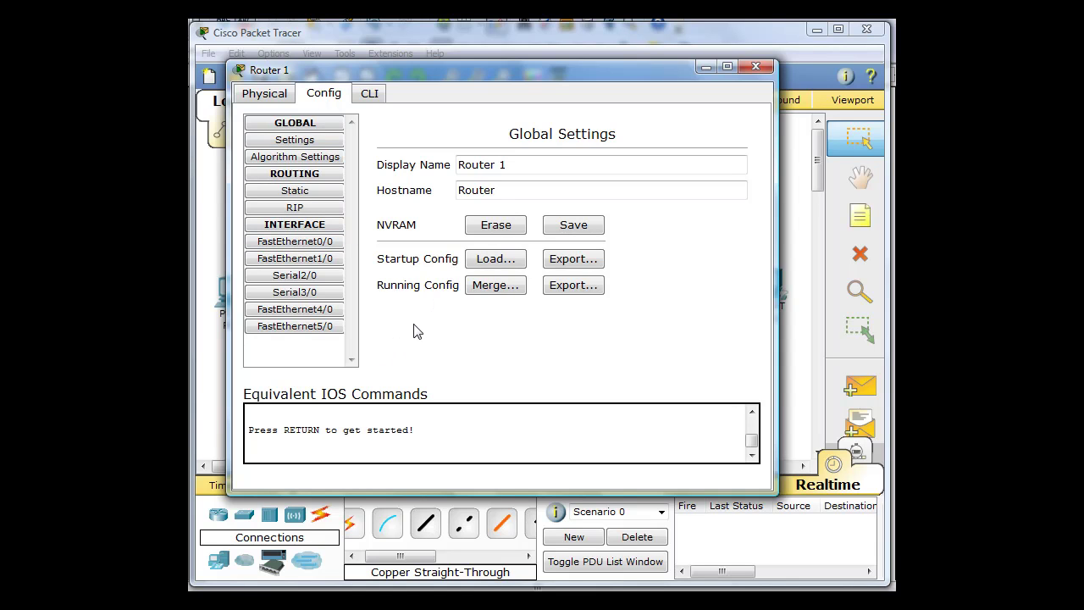
# Give Router 1's FastEthernet0/0 IP 192.168.1.33 with subnet mask 255.255.255.224
pyautogui.click(288, 243)
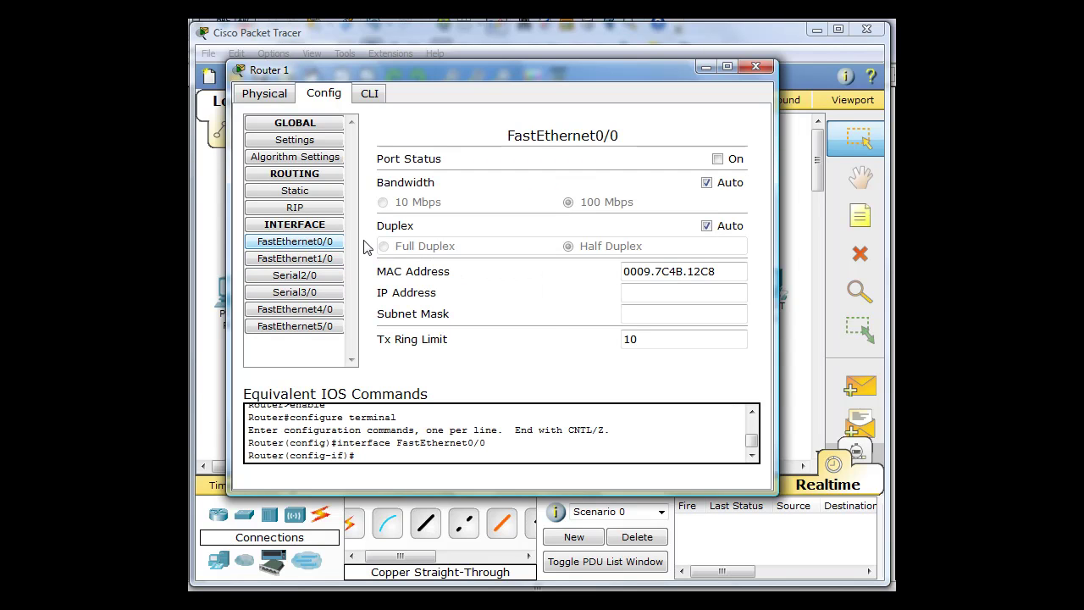
pyautogui.click(644, 293)
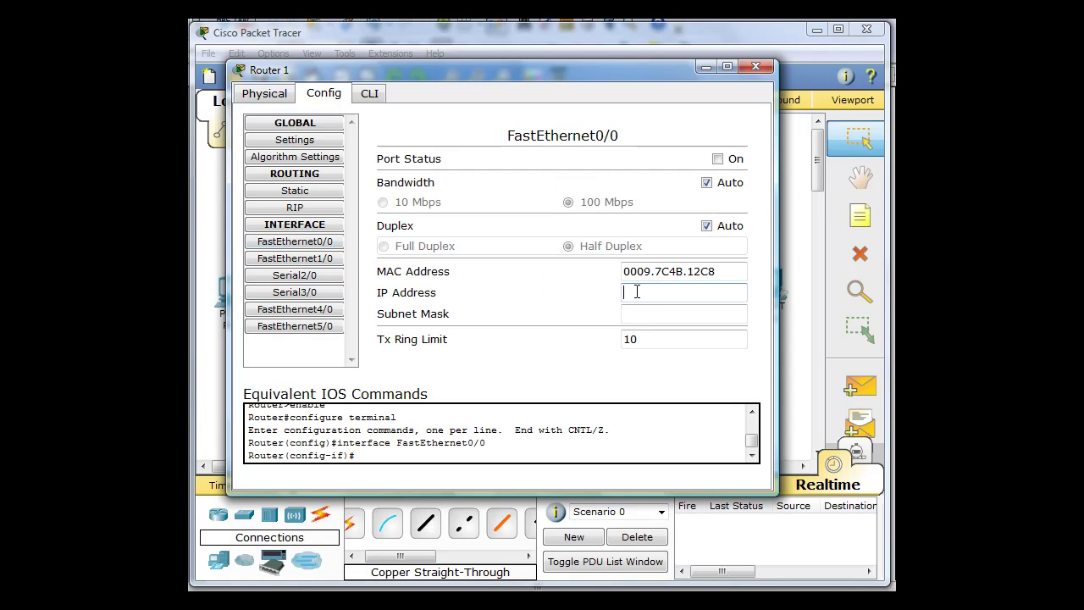
pyautogui.click(301, 244)
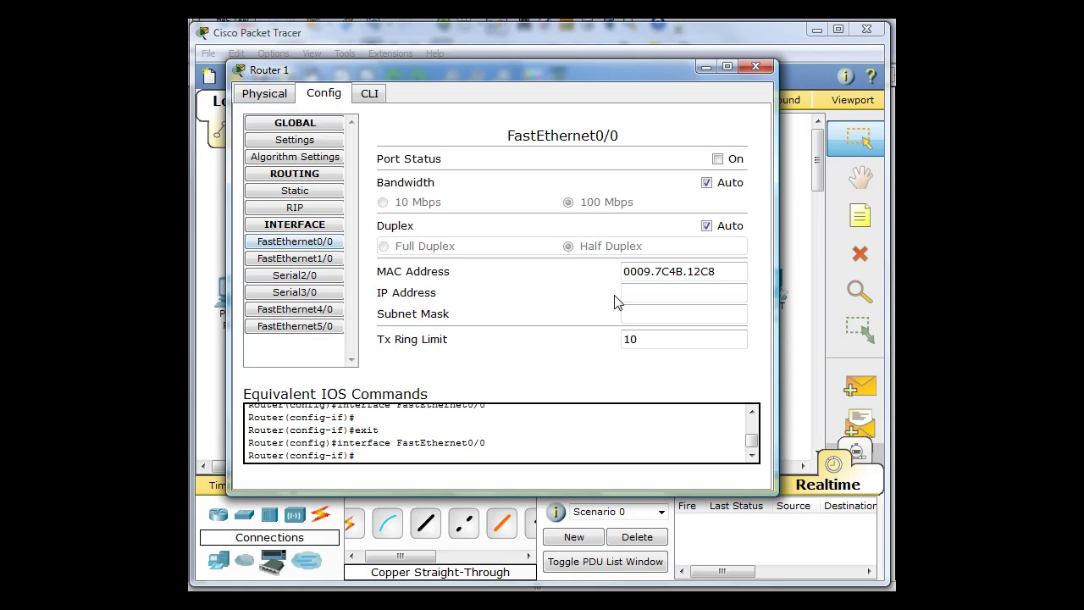
pyautogui.click(635, 291)
pyautogui.write('192.168.1.33')
pyautogui.click(632, 315)
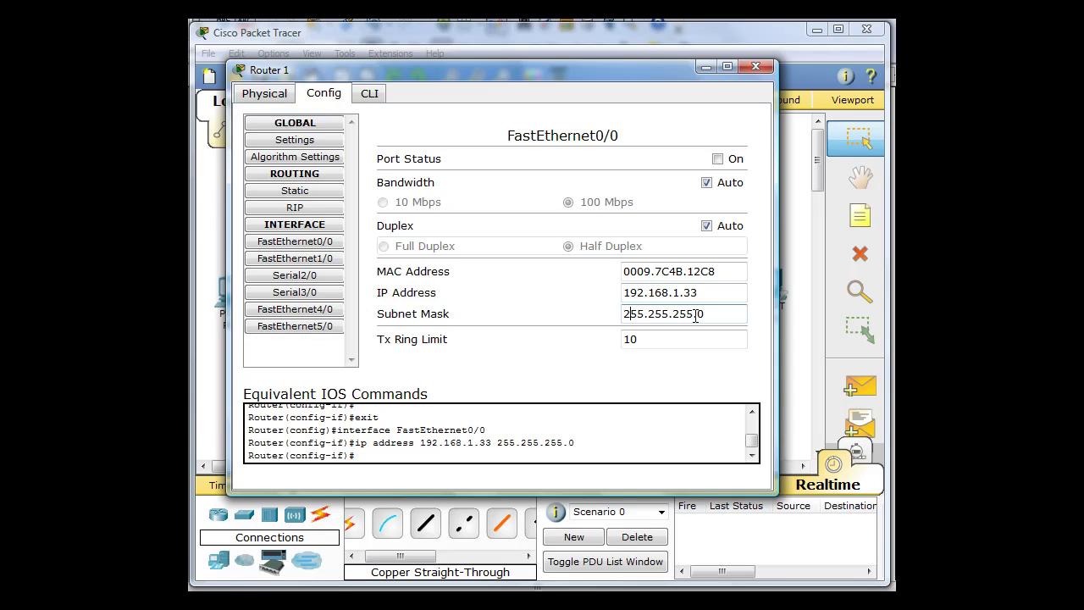
pyautogui.moveTo(696, 315); pyautogui.dragTo(736, 314)
pyautogui.write('224')
pyautogui.press('Tab')
pyautogui.press('Return')
pyautogui.click(648, 337)
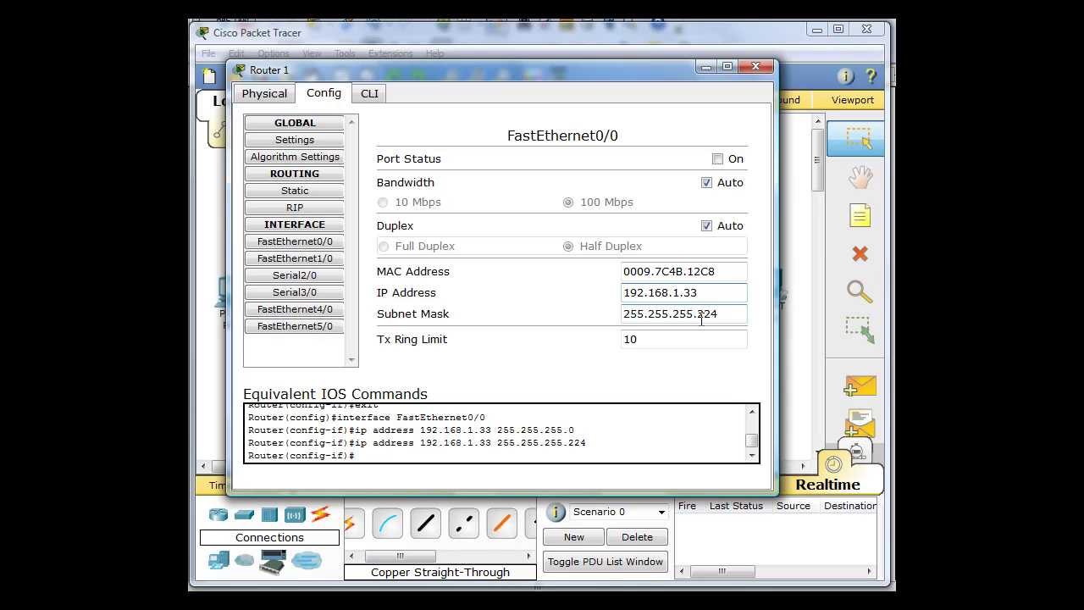
# Turn FastEthernet0/0's port on and begin entering an IP address for Serial2/0
pyautogui.click(718, 160)
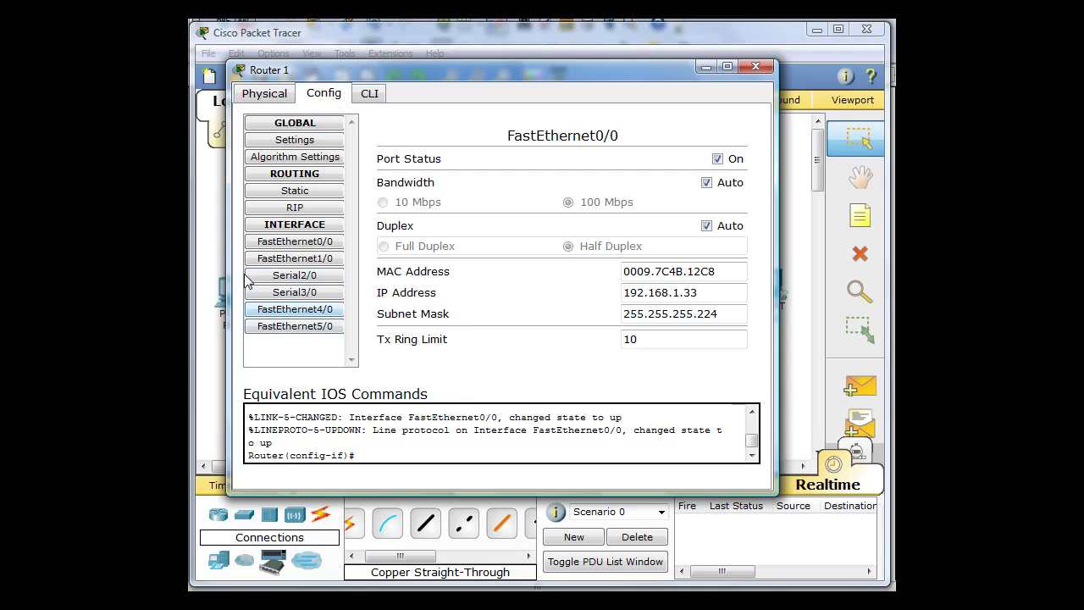
pyautogui.click(286, 277)
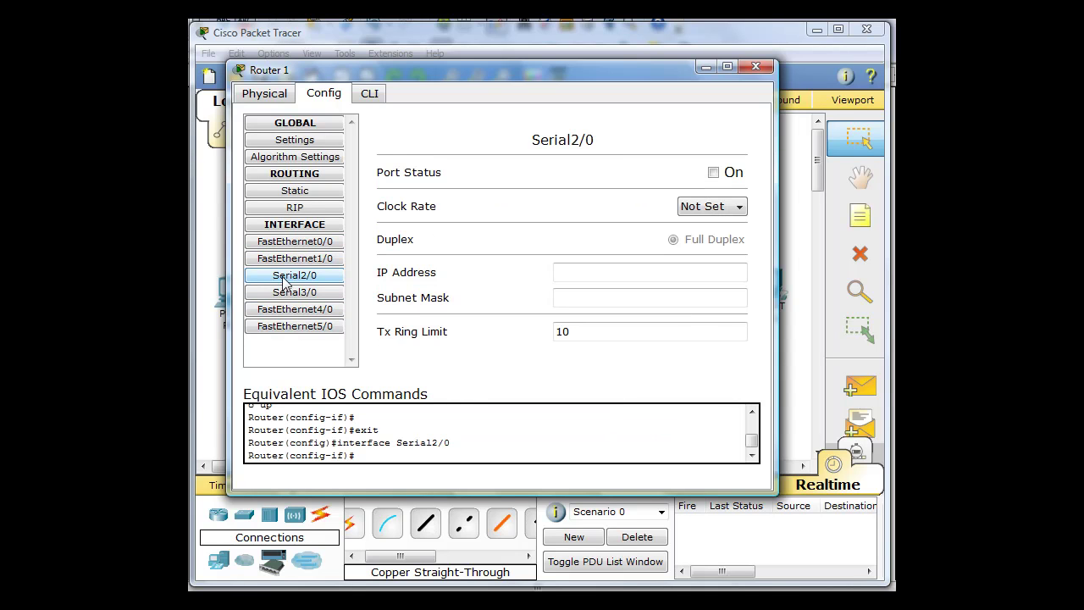
pyautogui.click(584, 272)
pyautogui.write('192.168.1.97')
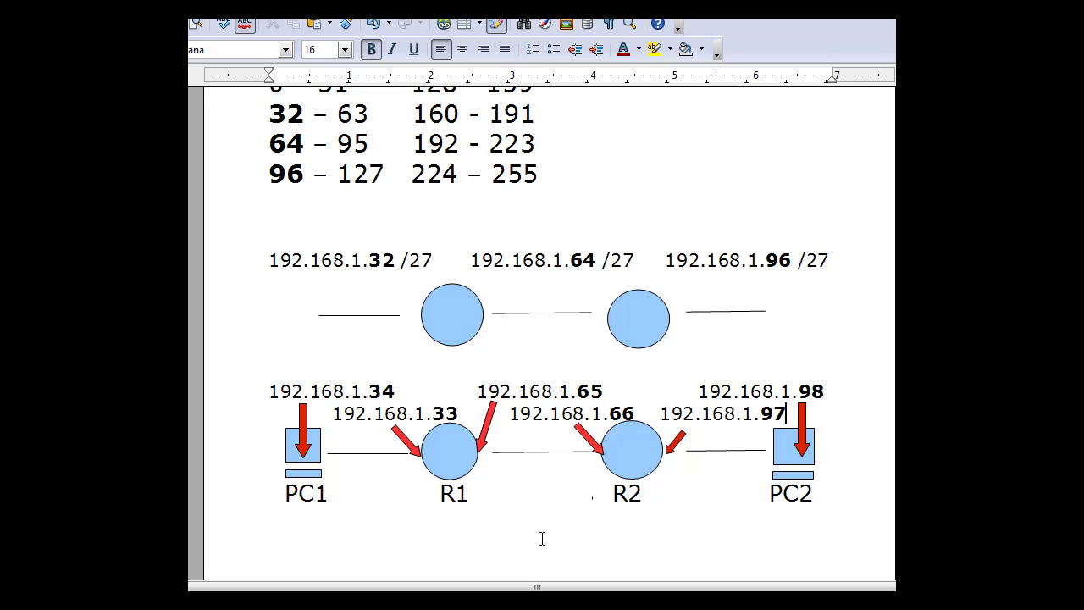
# Check the /27 addressing plan in Writer, then list open Packet Tracer windows from the taskbar
pyautogui.click(730, 597)
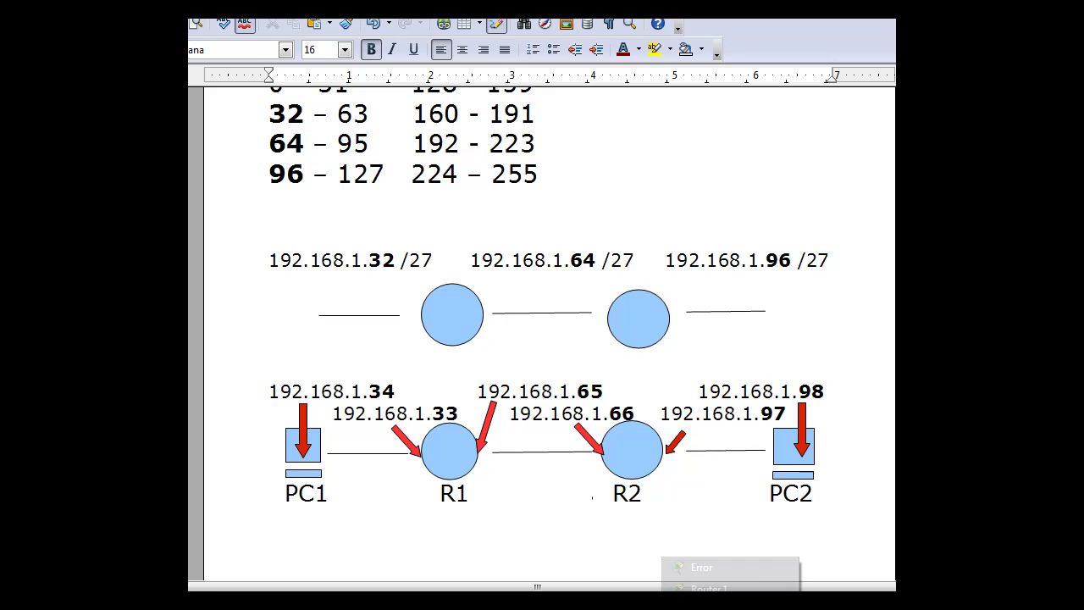
# Dismiss the invalid-address error and give Serial2/0 IP 192.168.1.65 with mask 255.255.255.224
pyautogui.click(711, 587)
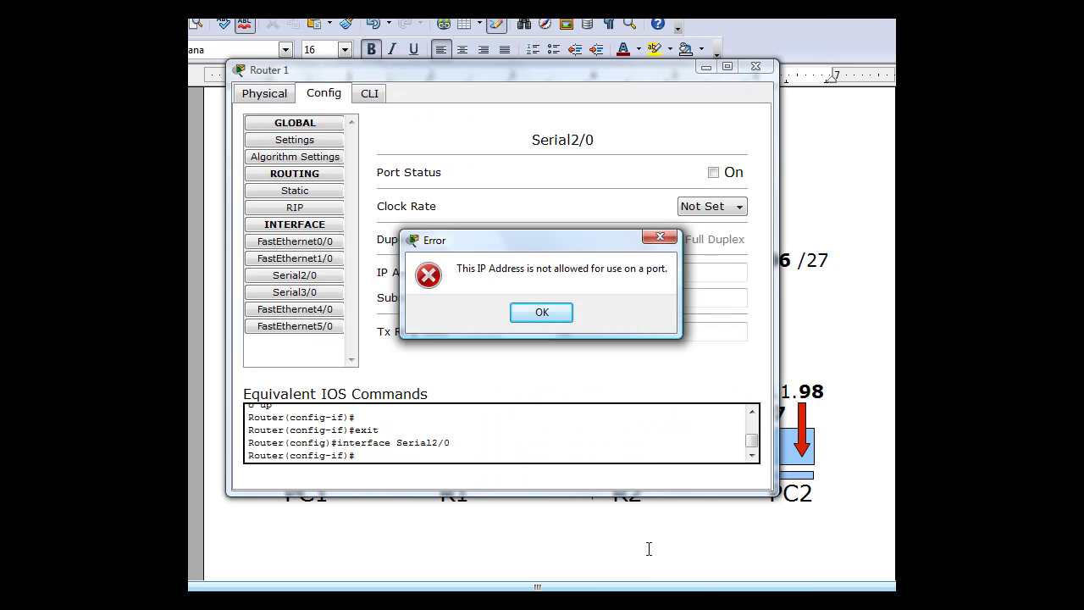
pyautogui.click(536, 315)
pyautogui.click(556, 270)
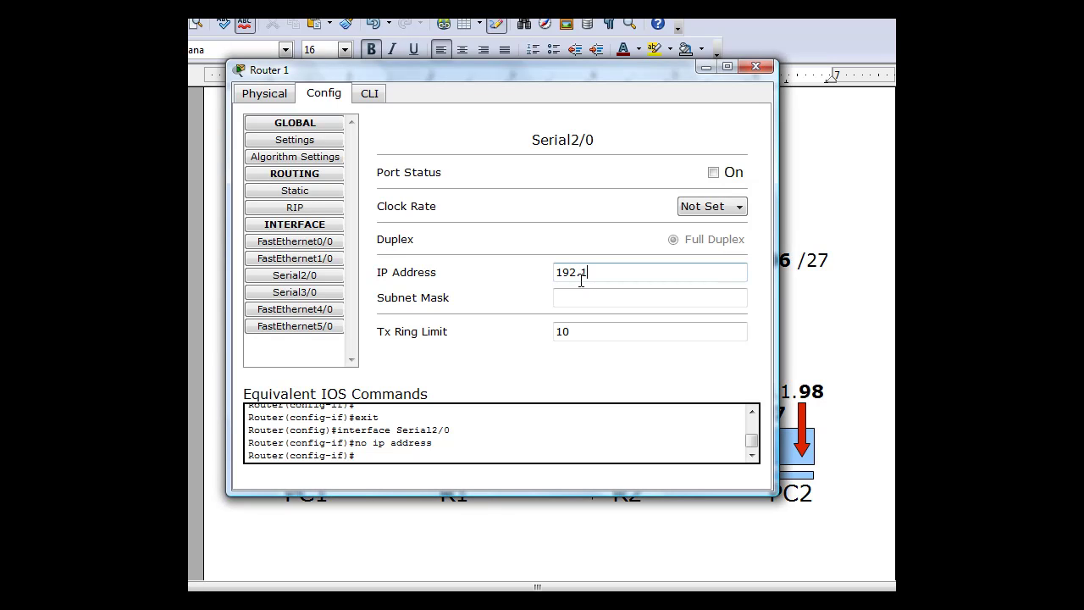
pyautogui.write('192.168.1.65')
pyautogui.click(624, 298)
pyautogui.write('255.255.255.224')
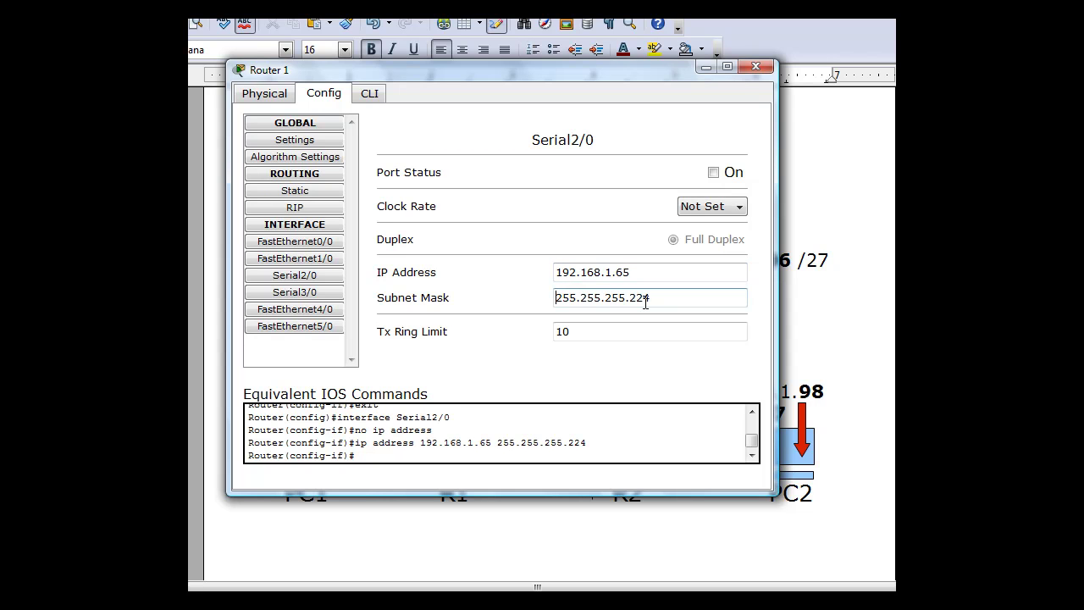
# Set Serial2/0's clock rate to 56000 and turn the port on
pyautogui.click(741, 209)
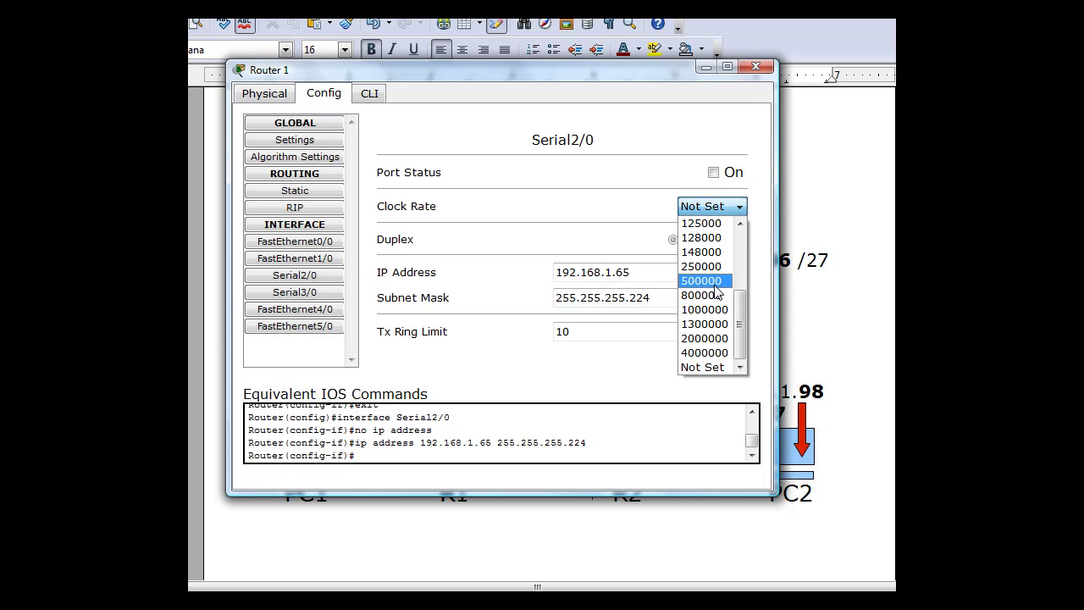
pyautogui.scroll(3, 716, 289)
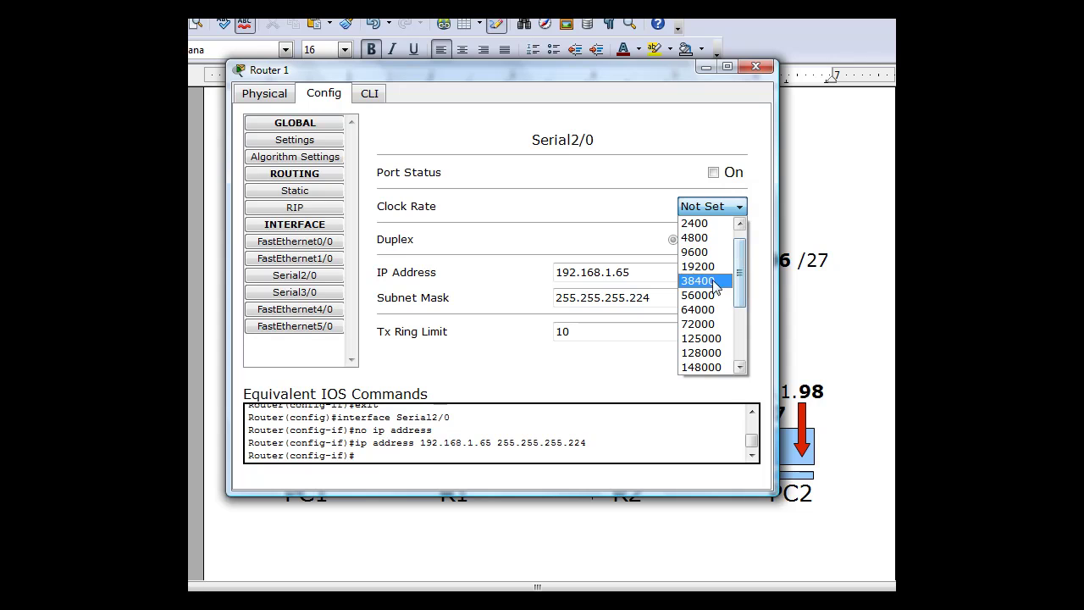
pyautogui.click(716, 296)
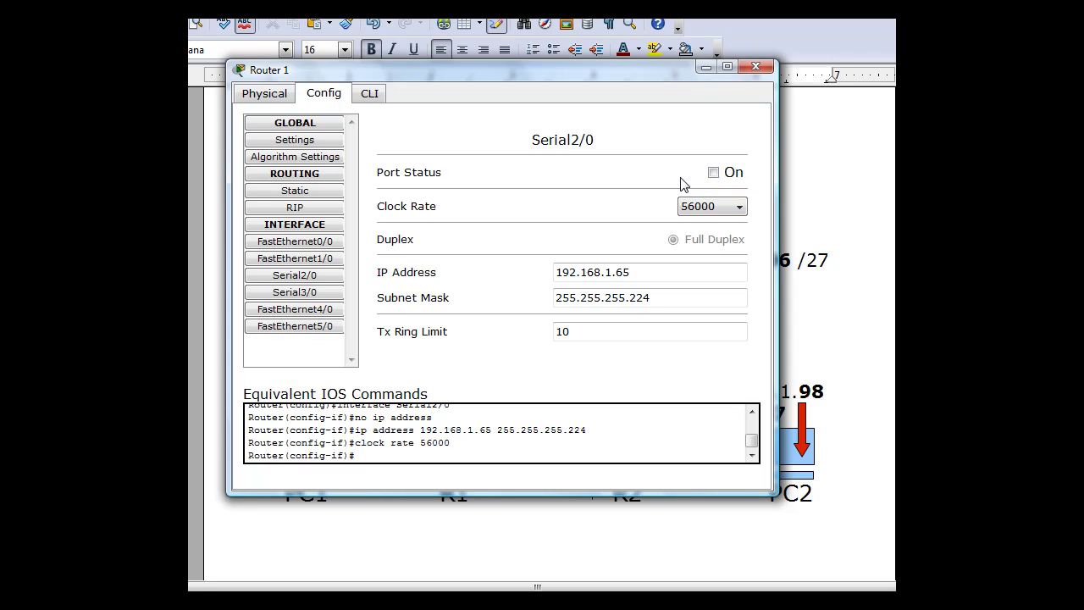
pyautogui.click(714, 172)
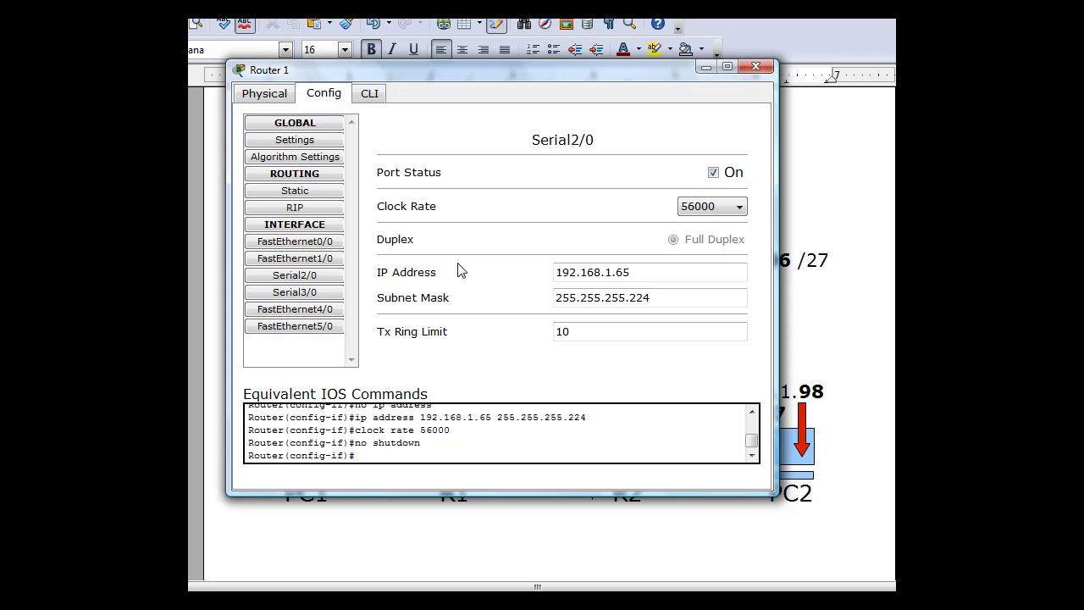
# Verify Serial2/0's address and mask, then close Router 1's settings window
pyautogui.click(631, 271)
pyautogui.doubleClick(624, 272)
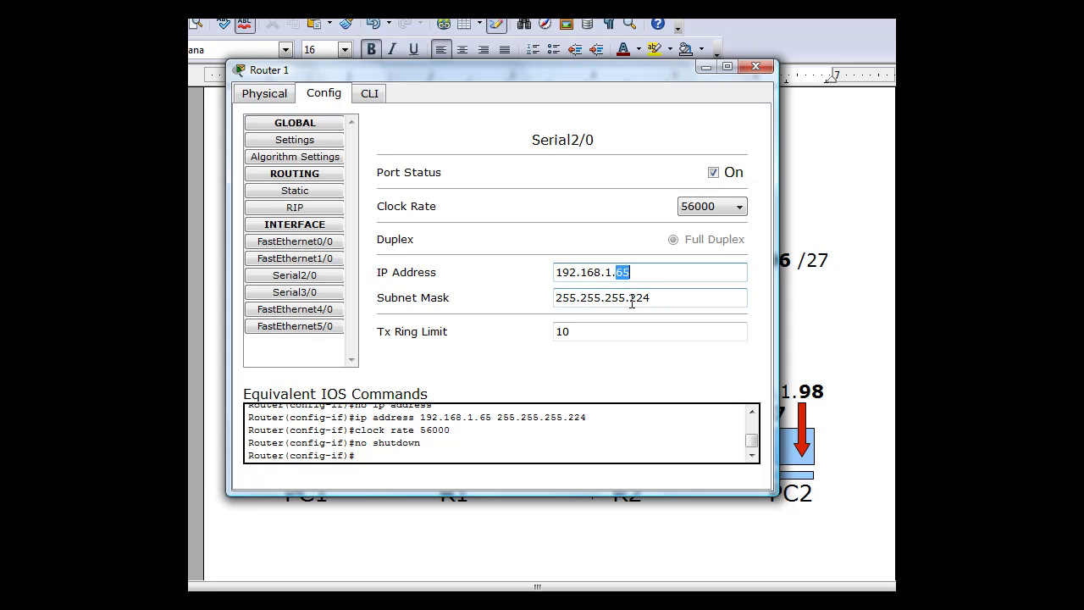
pyautogui.moveTo(631, 301); pyautogui.dragTo(664, 300)
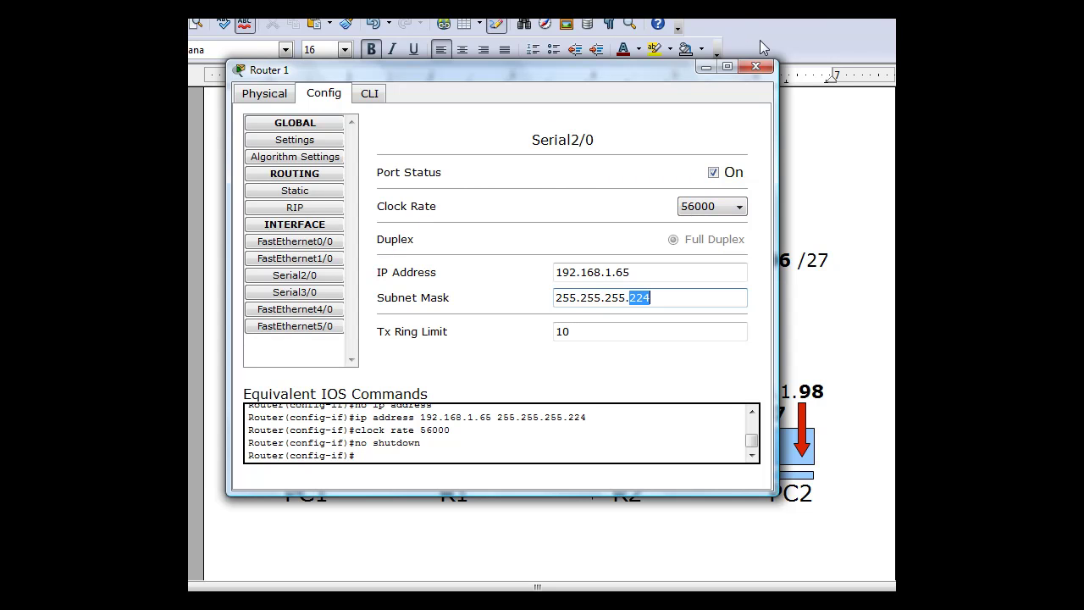
pyautogui.click(756, 71)
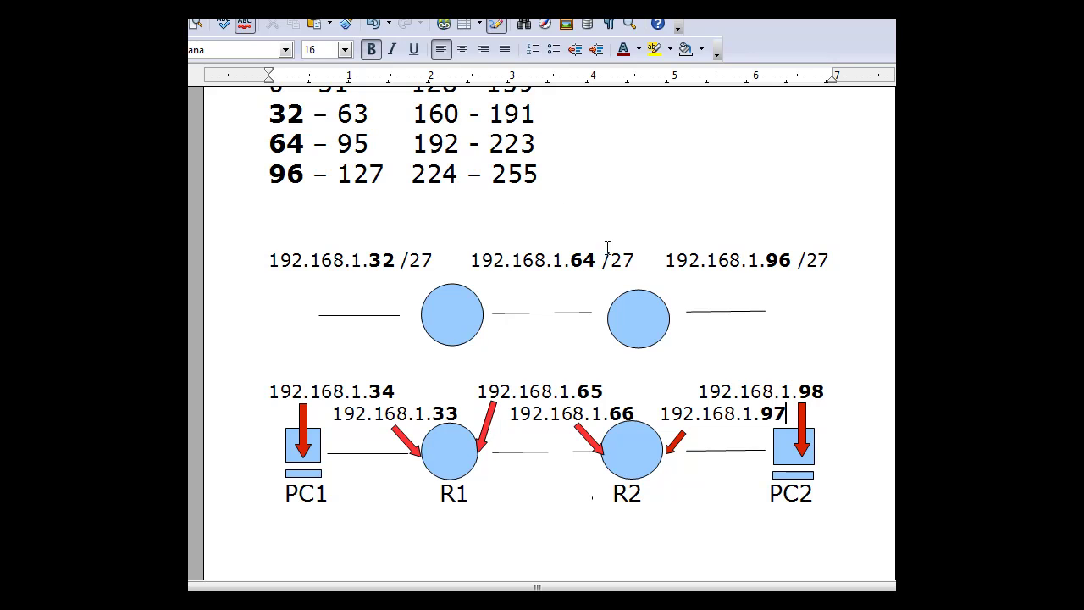
# Switch from the Writer addressing diagram back to the Packet Tracer topology with Alt+Tab
pyautogui.hotkey('alt', 'Tab')
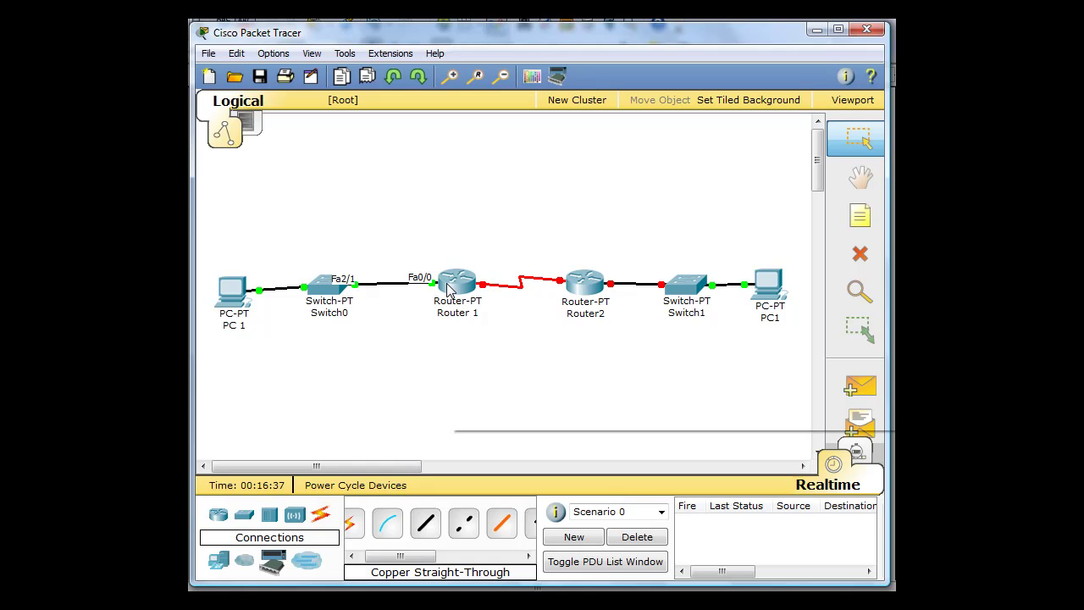
# Open Router2's Config page and show the Serial2/0 interface settings
pyautogui.click(588, 288)
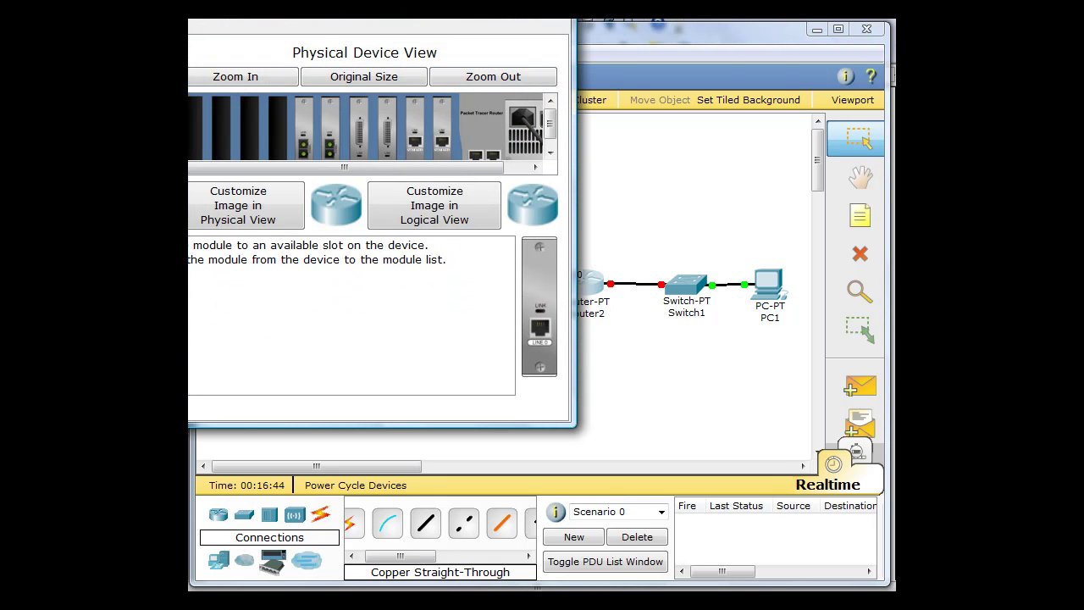
pyautogui.moveTo(318, 2); pyautogui.dragTo(541, 64)
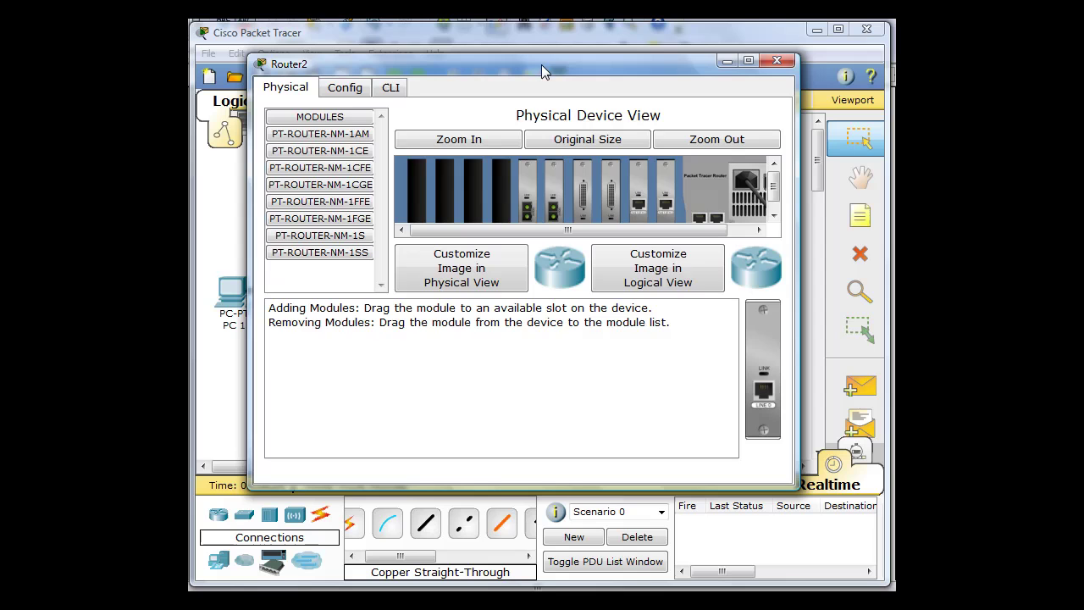
pyautogui.click(347, 88)
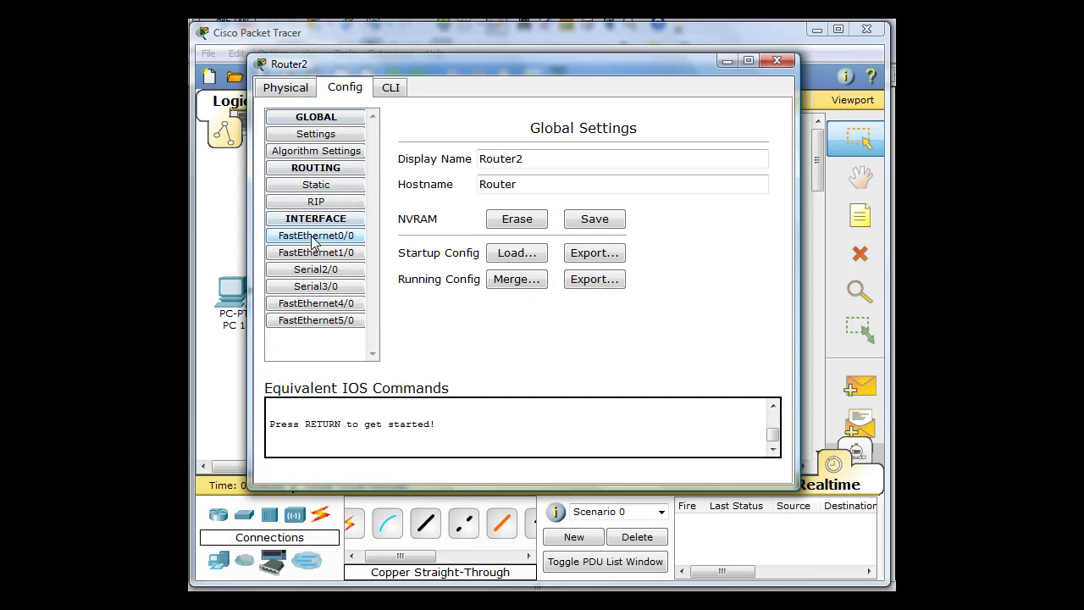
pyautogui.click(289, 273)
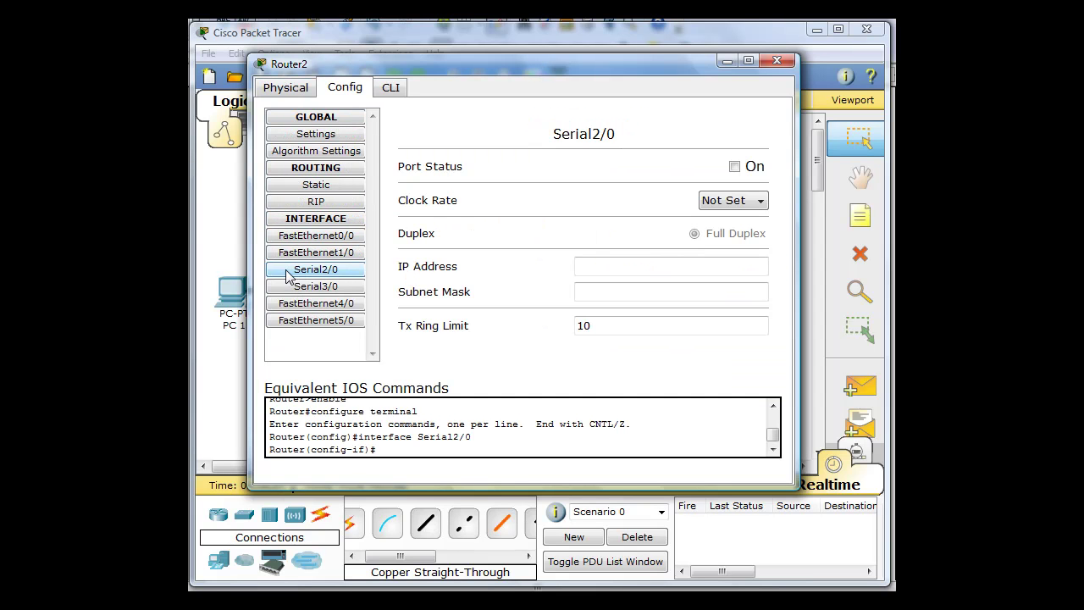
# Give Serial2/0 IP 192.168.1.66, mask 255.255.255.224, and turn the port on
pyautogui.click(607, 265)
pyautogui.write('192.168.')
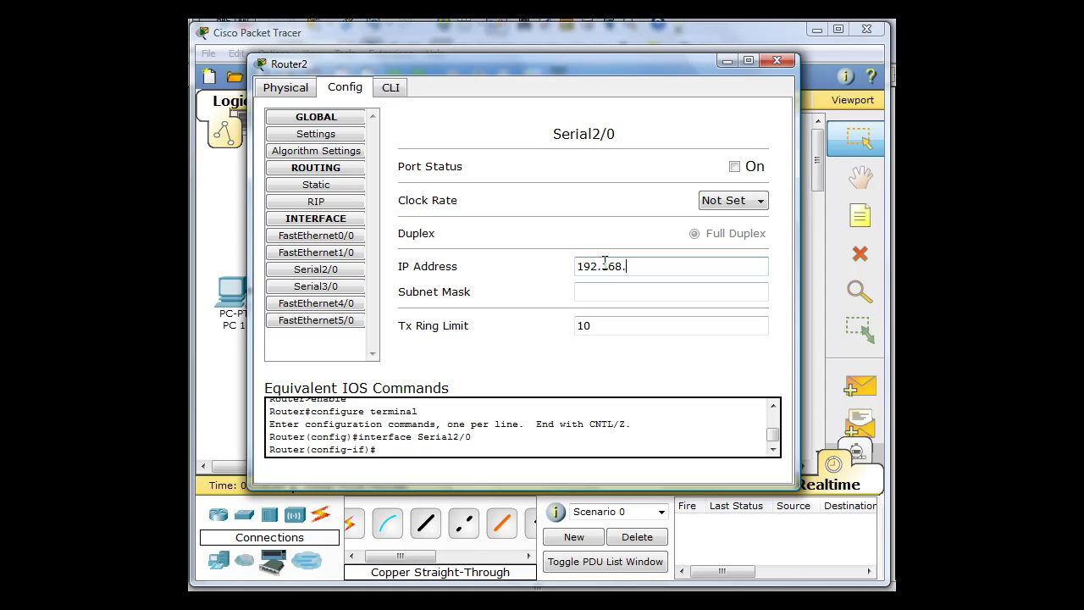
pyautogui.write('1.66')
pyautogui.click(590, 291)
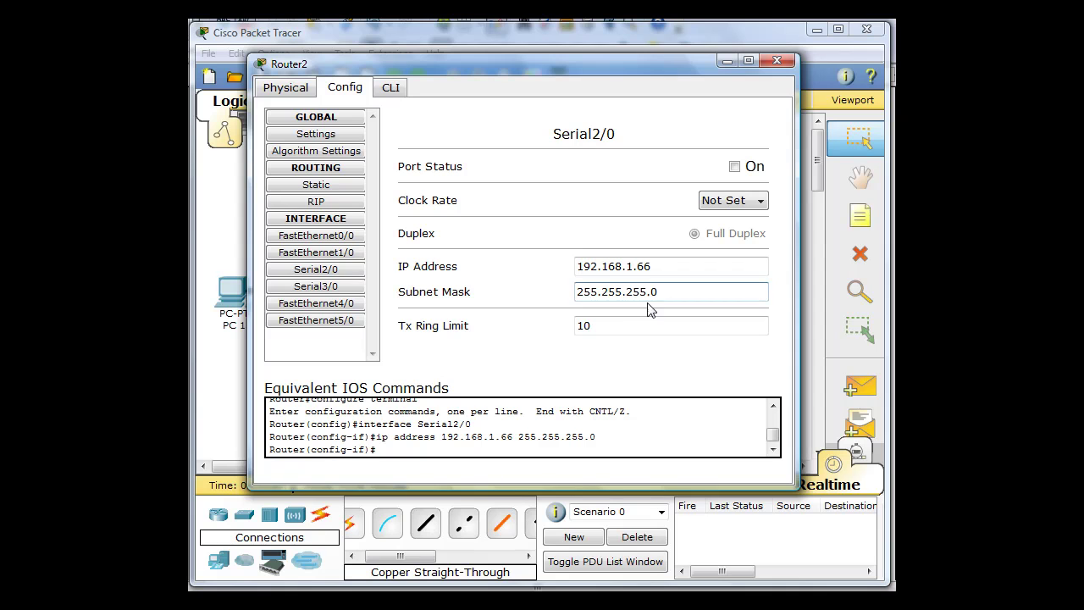
pyautogui.moveTo(653, 290); pyautogui.dragTo(675, 298)
pyautogui.write('224')
pyautogui.click(734, 167)
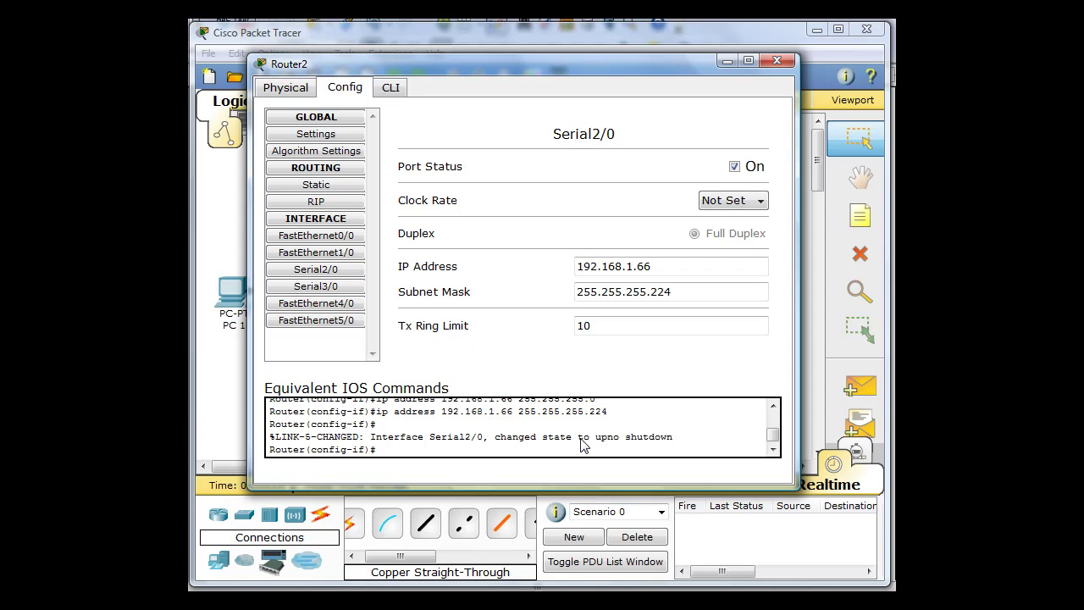
# Set Router2's FastEthernet0/0 to 192.168.1.97 / 255.255.255.224, turn it on, and close the window
pyautogui.click(302, 243)
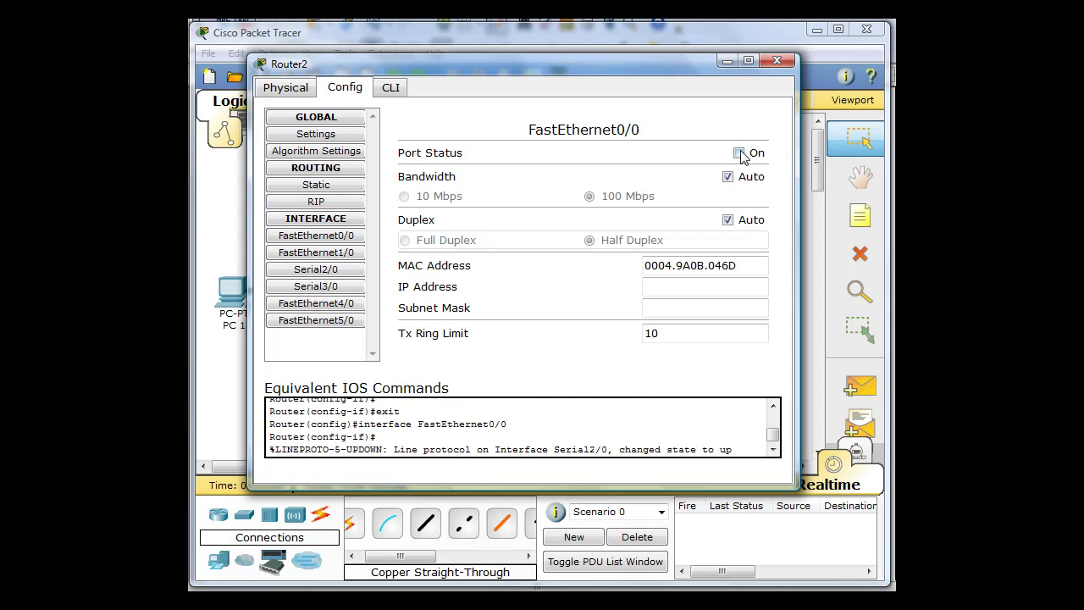
pyautogui.click(683, 288)
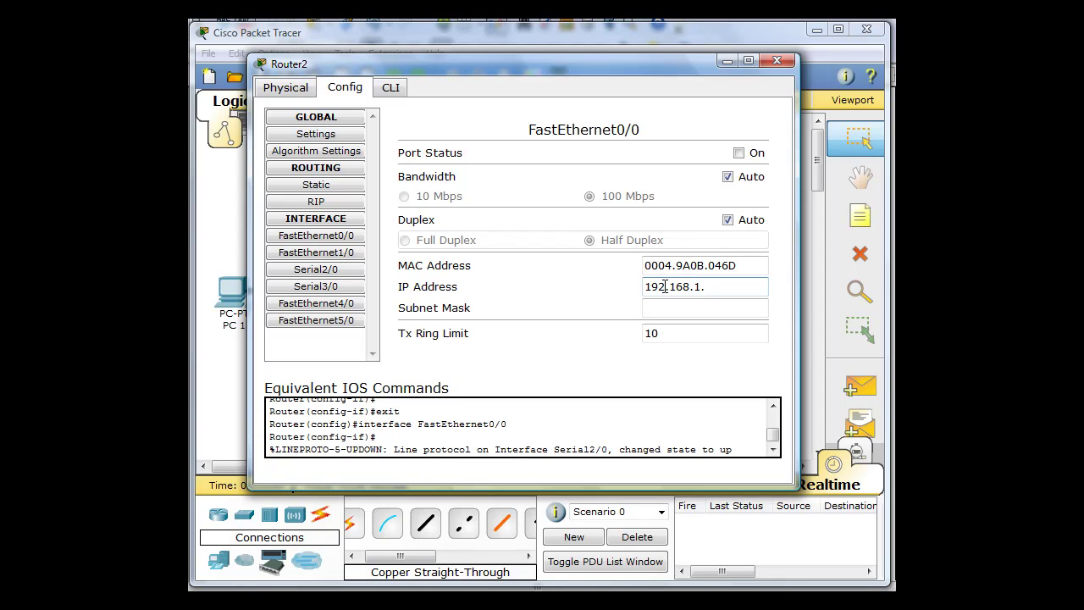
pyautogui.write('97')
pyautogui.click(669, 307)
pyautogui.write('255.255.255.224')
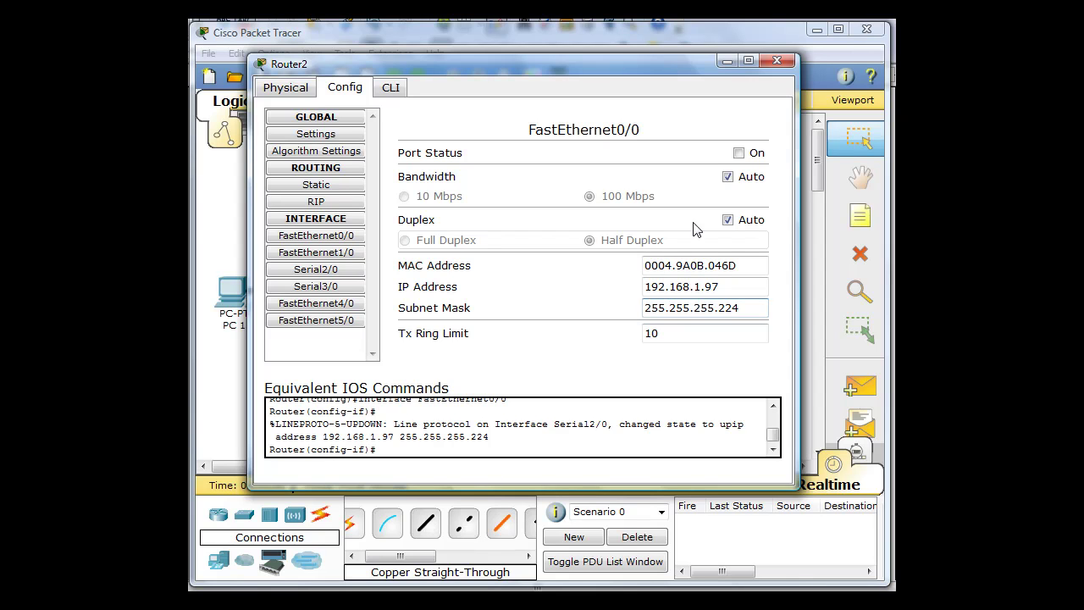
pyautogui.click(739, 154)
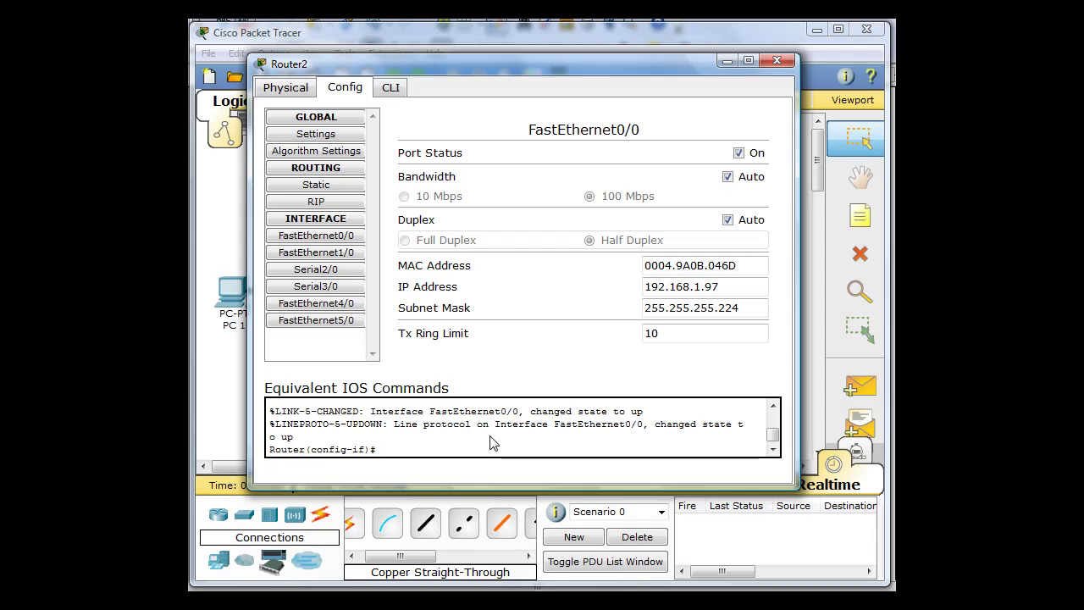
pyautogui.click(778, 62)
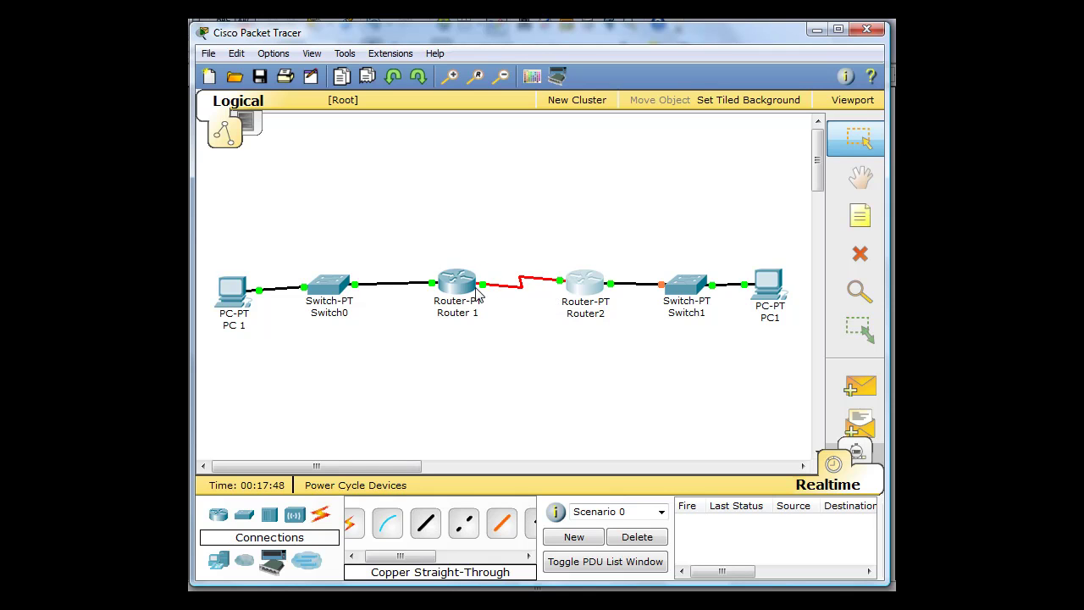
# Check the port labels on the topology's links leading toward PC1
pyautogui.moveTo(454, 284)
pyautogui.moveTo(540, 286)
pyautogui.moveTo(605, 288)
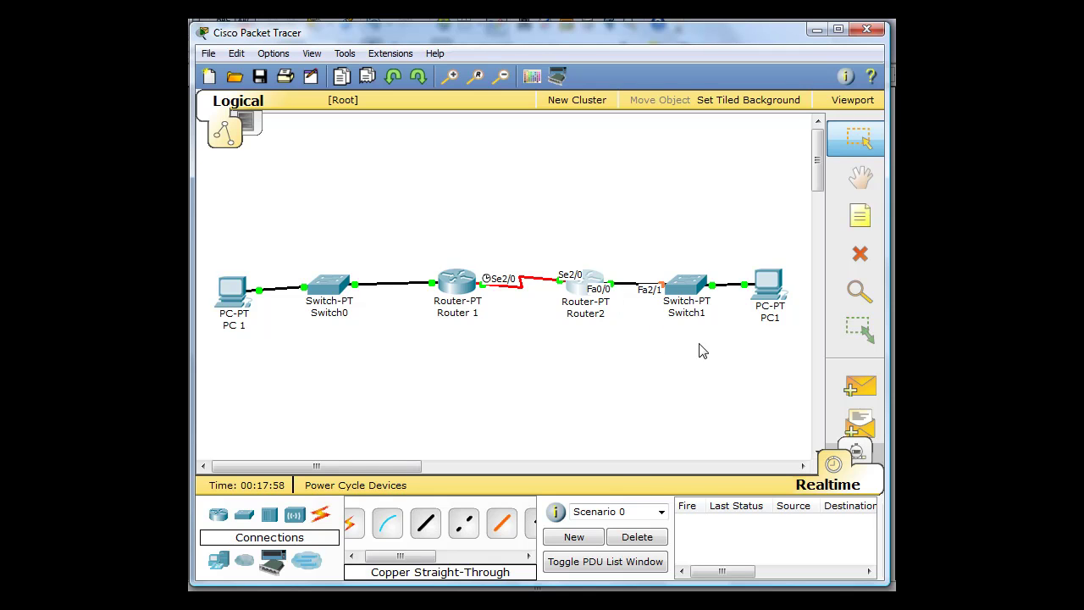
pyautogui.moveTo(683, 300)
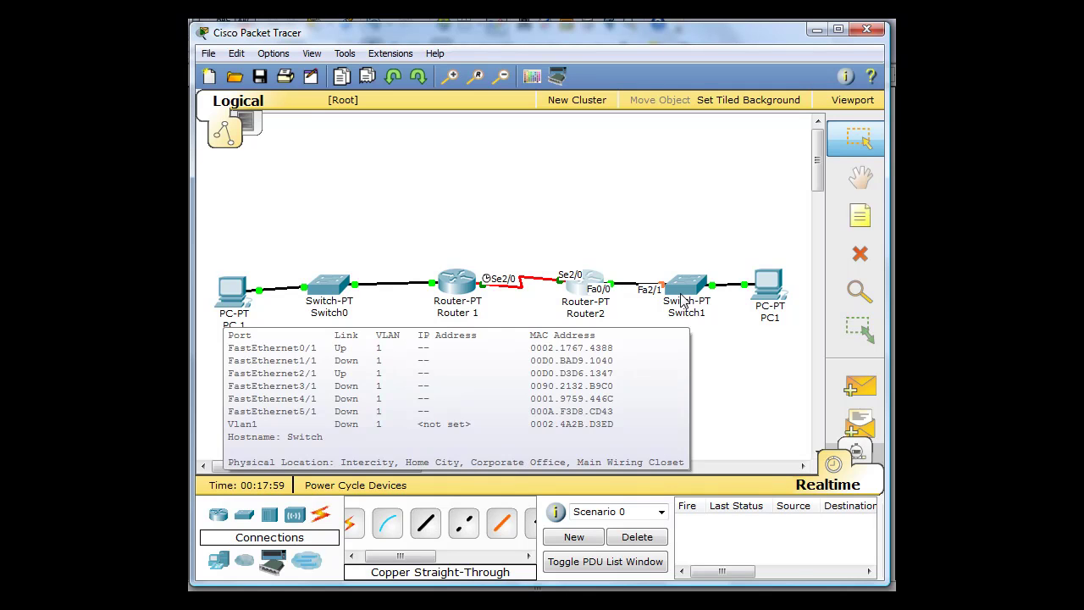
# Address PC1's FastEthernet as 192.168.1.98 / 255.255.255.224 and enlarge its settings window
pyautogui.click(769, 288)
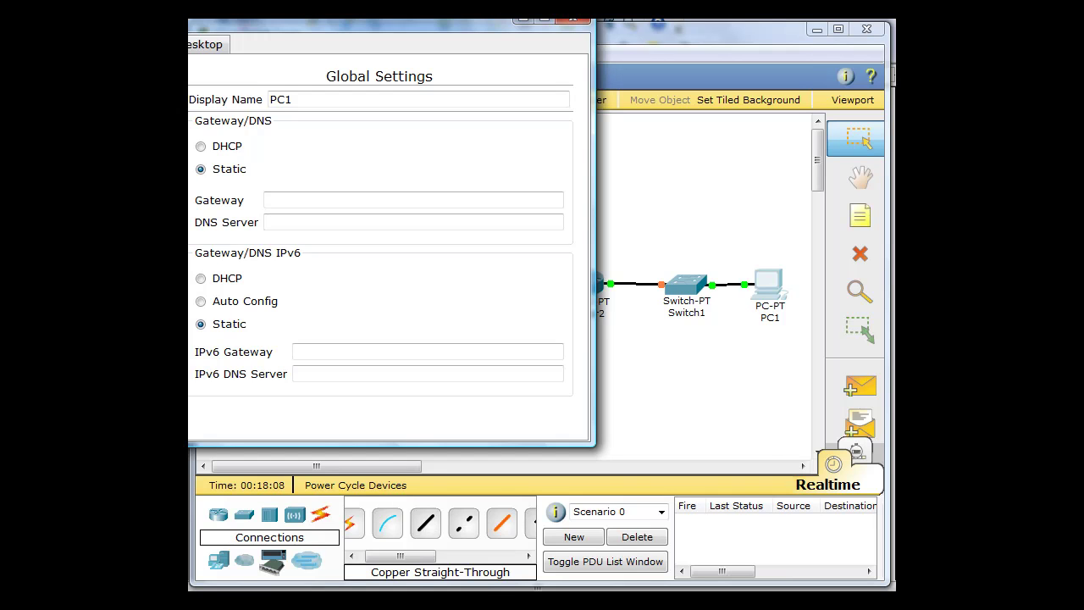
pyautogui.click(404, 273)
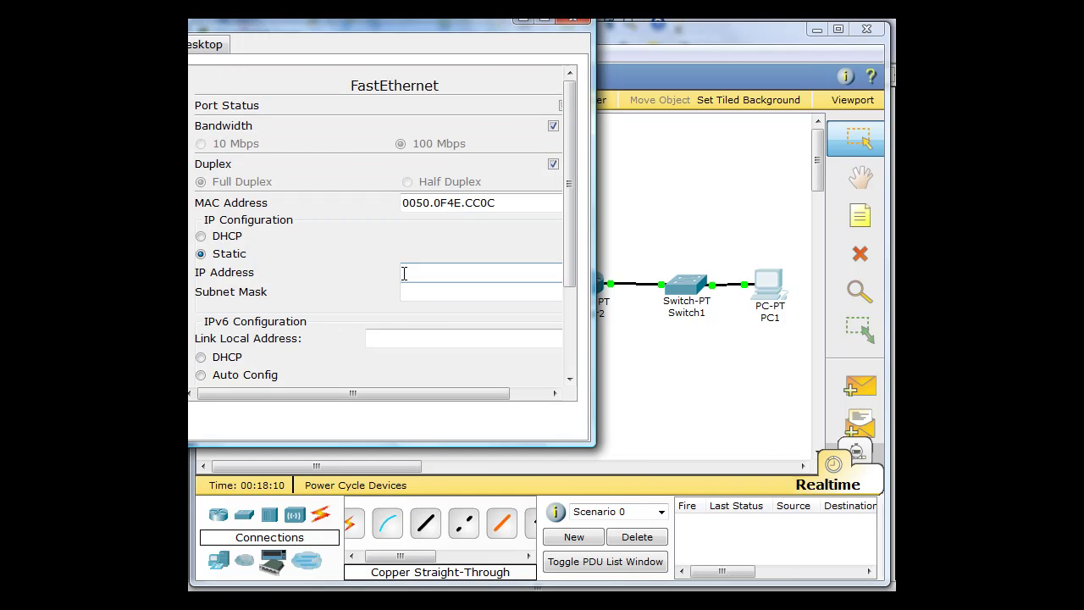
pyautogui.write('192.1')
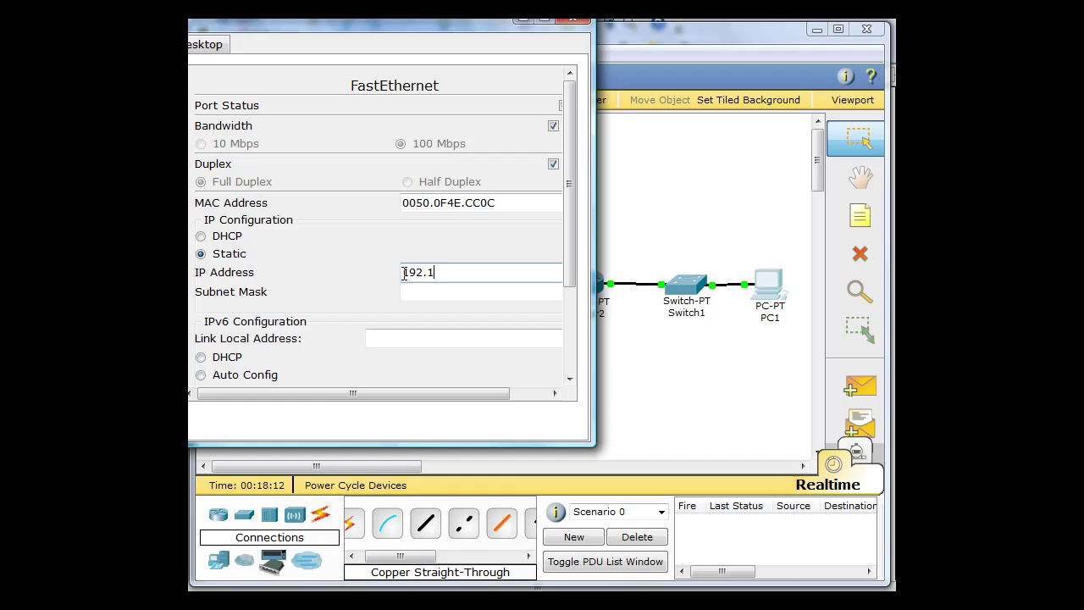
pyautogui.write('68.1.98')
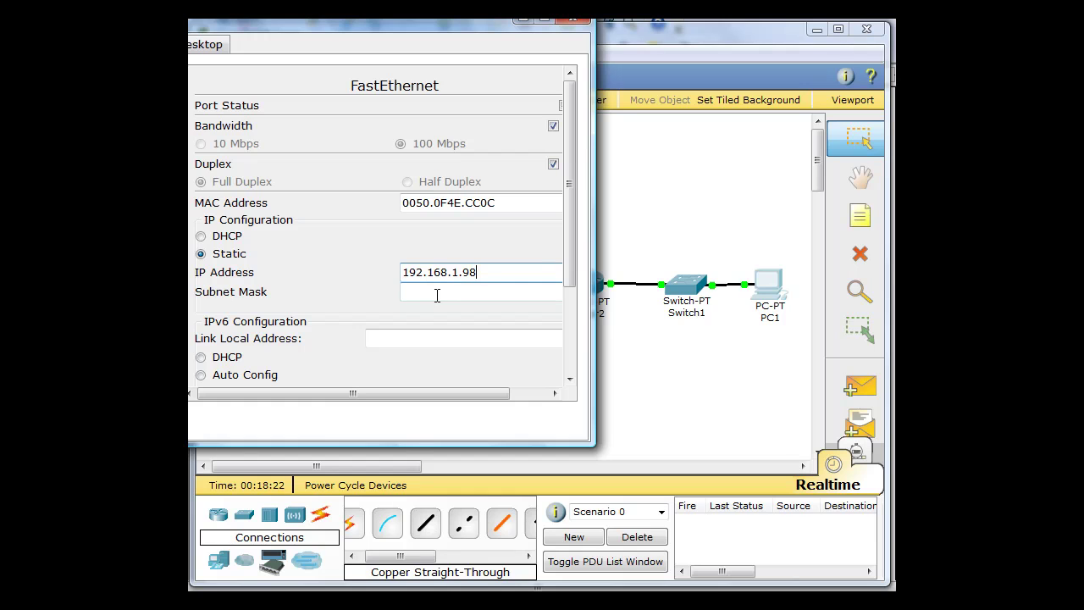
pyautogui.click(437, 295)
pyautogui.doubleClick(479, 292)
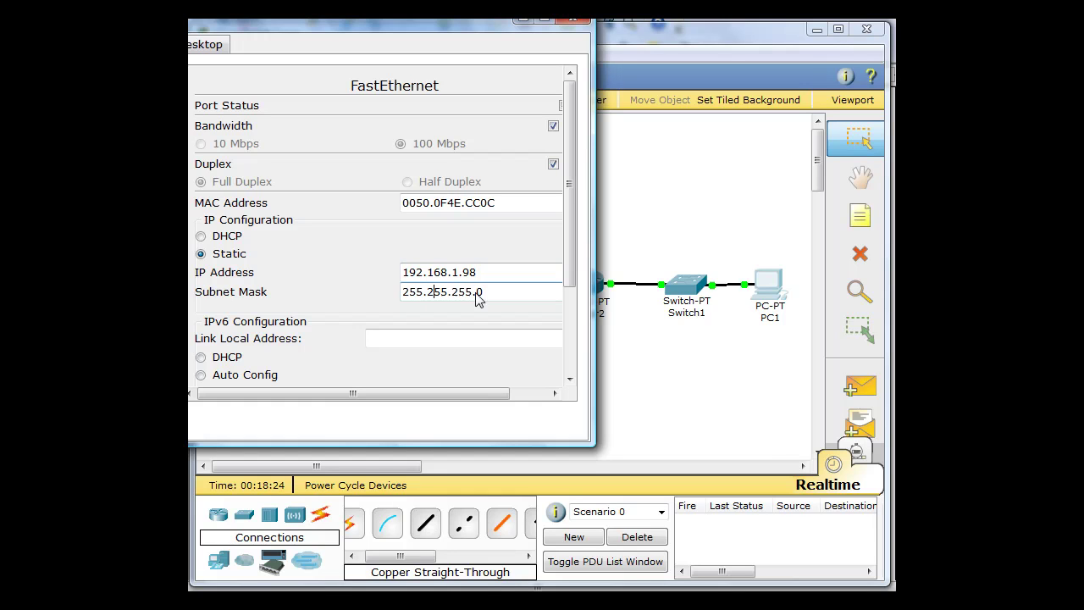
pyautogui.write('224')
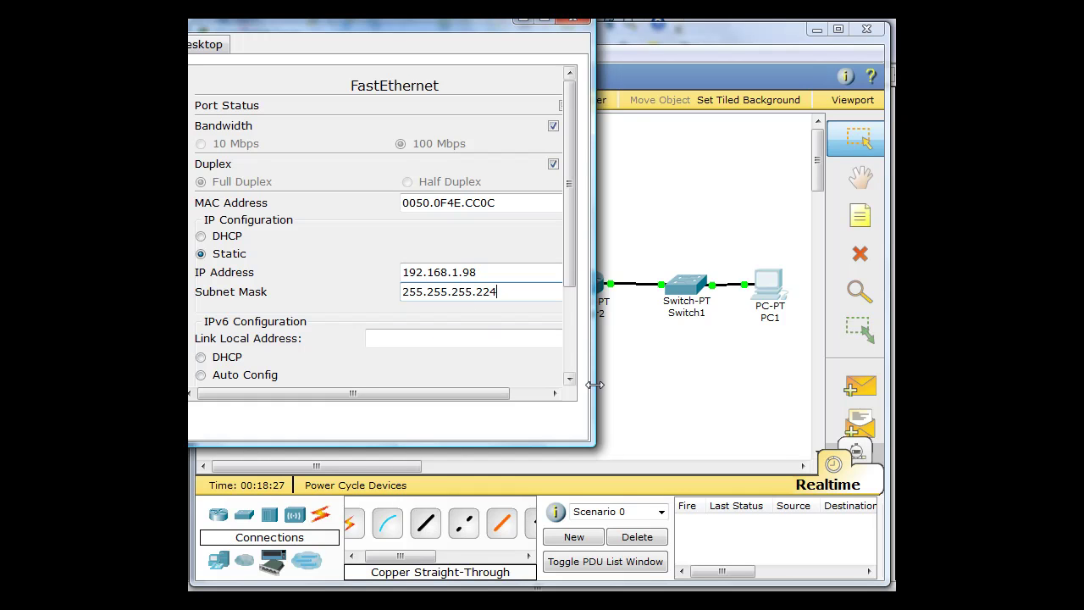
pyautogui.moveTo(593, 446); pyautogui.dragTo(722, 488)
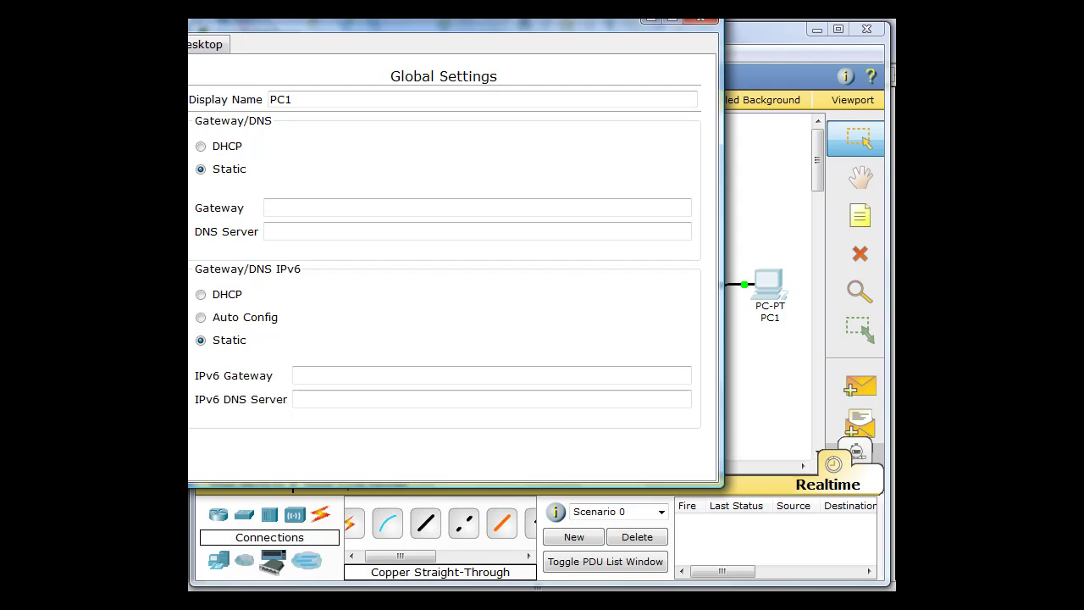
# Enter default gateway 192.168.1.97 for PC1, recheck FastEthernet, and close the window
pyautogui.click(283, 211)
pyautogui.press('Down')
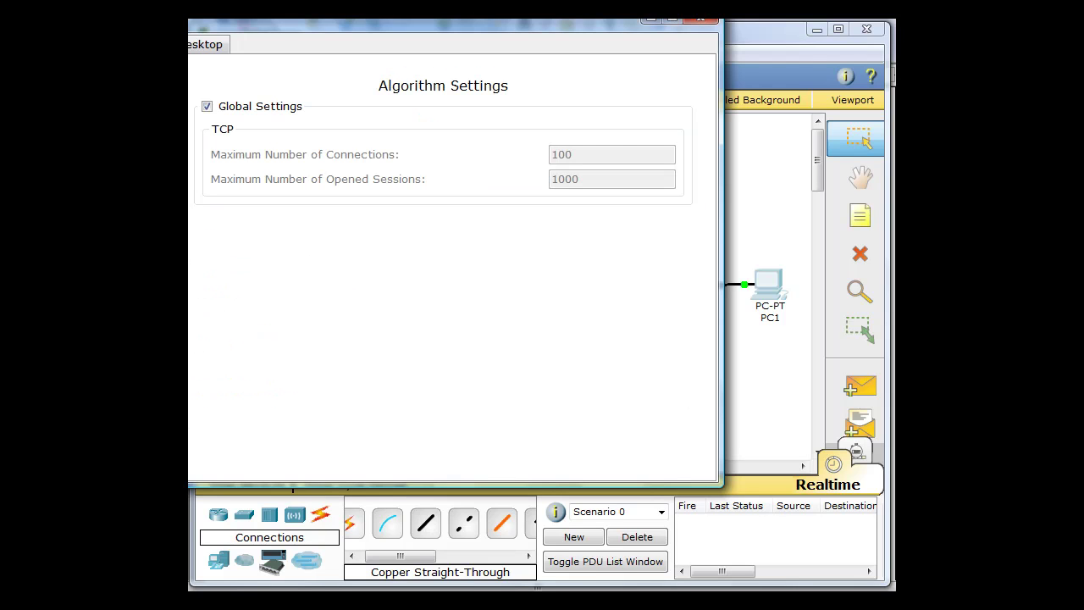
pyautogui.press('Down')
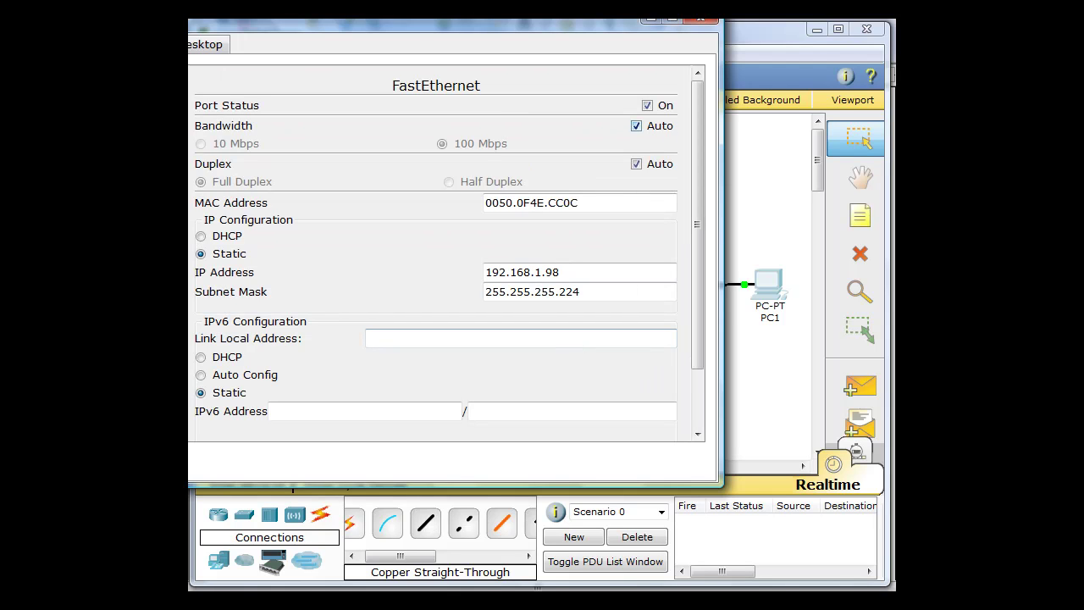
pyautogui.click(702, 20)
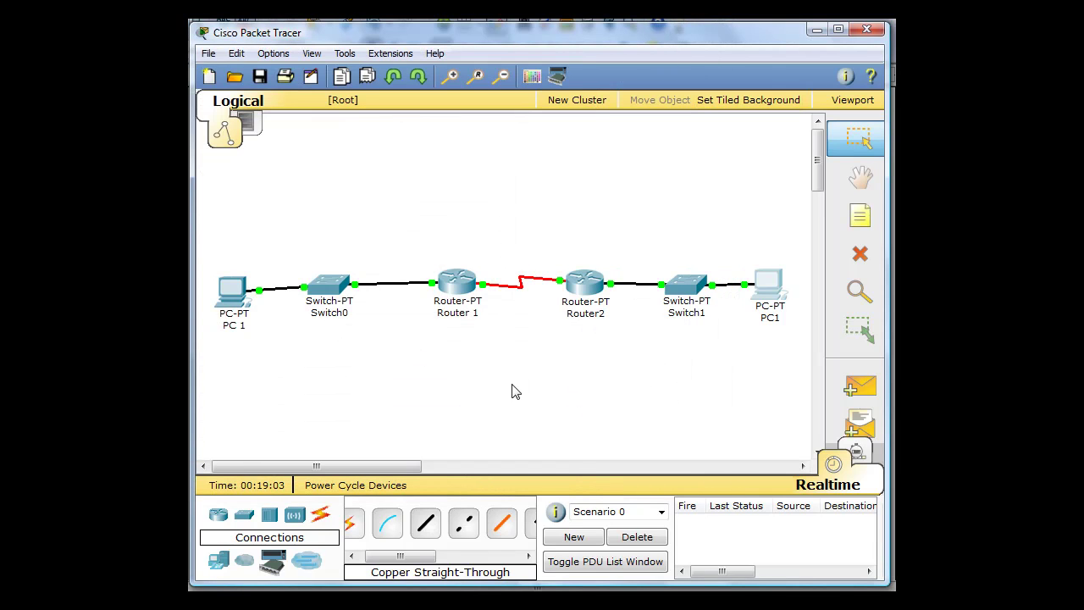
pyautogui.moveTo(767, 318)
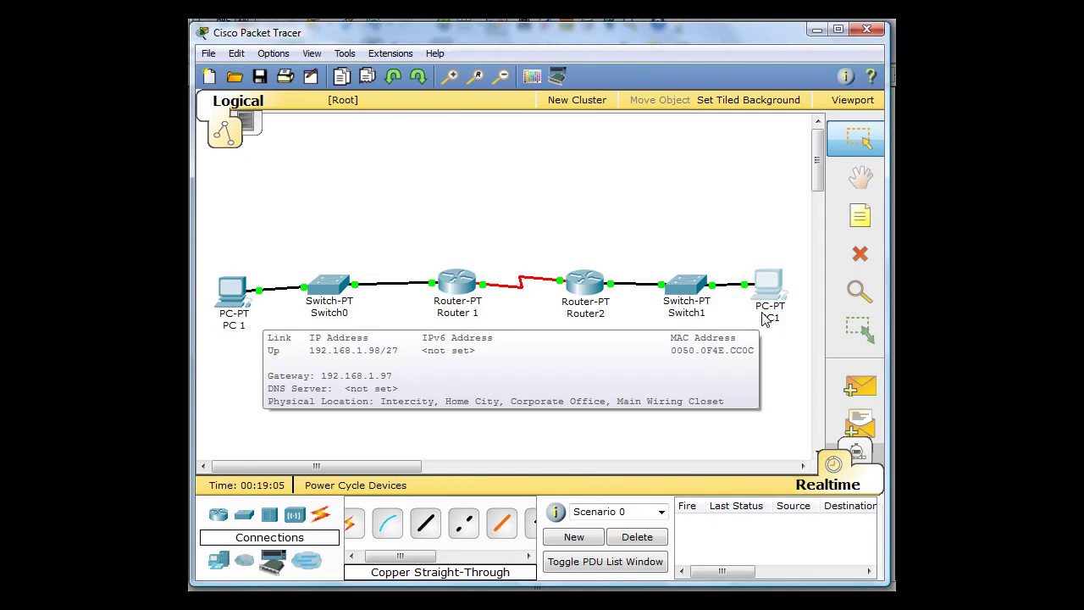